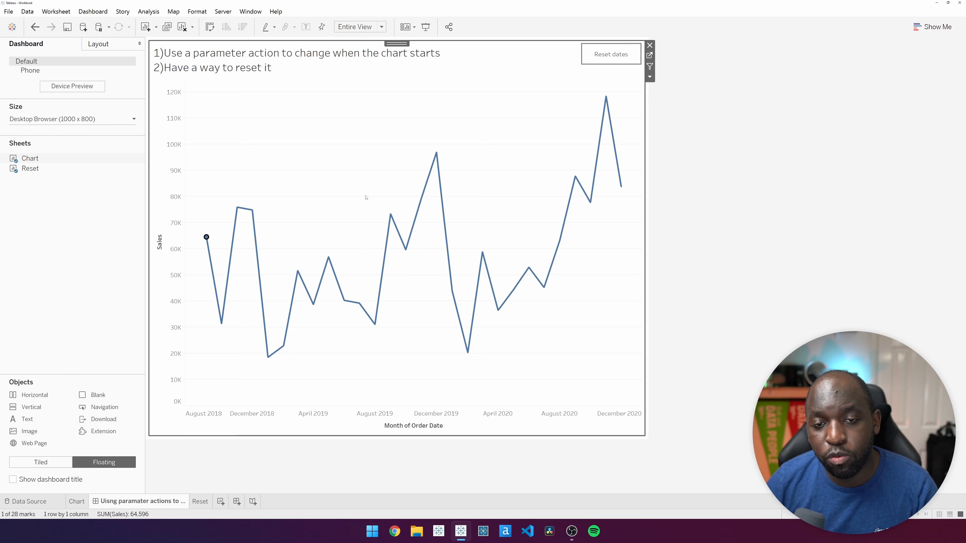
# Reset the dashboard's sales chart to its full date range using the Reset dates control
pyautogui.click(482, 168)
pyautogui.click(617, 59)
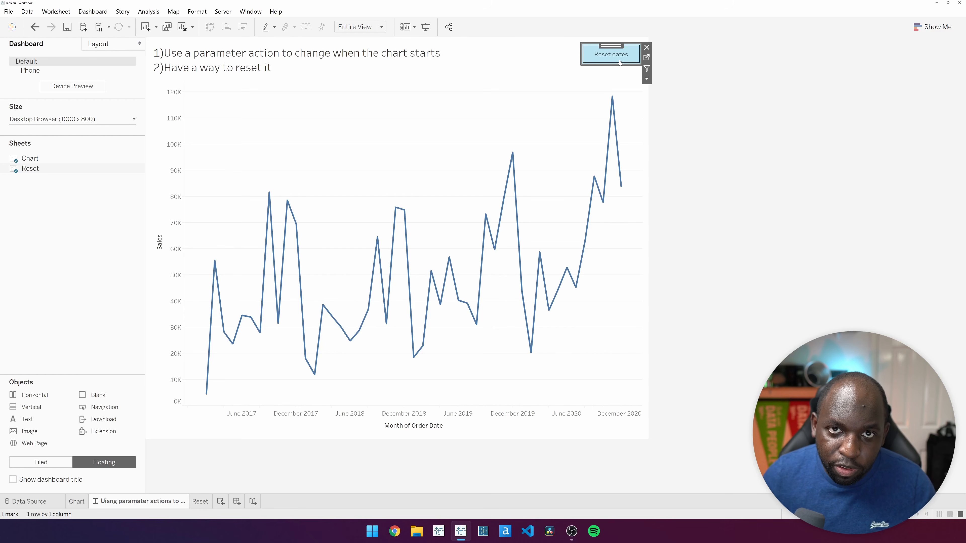
# On a new worksheet, plot the sum of Sales in rows against Order Date in columns as a continuous month
pyautogui.click(220, 501)
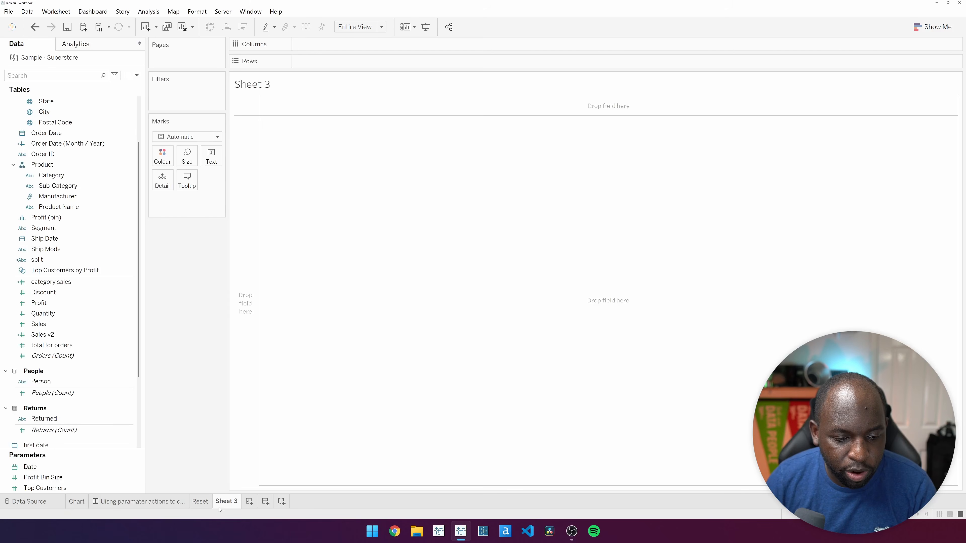
pyautogui.moveTo(218, 505)
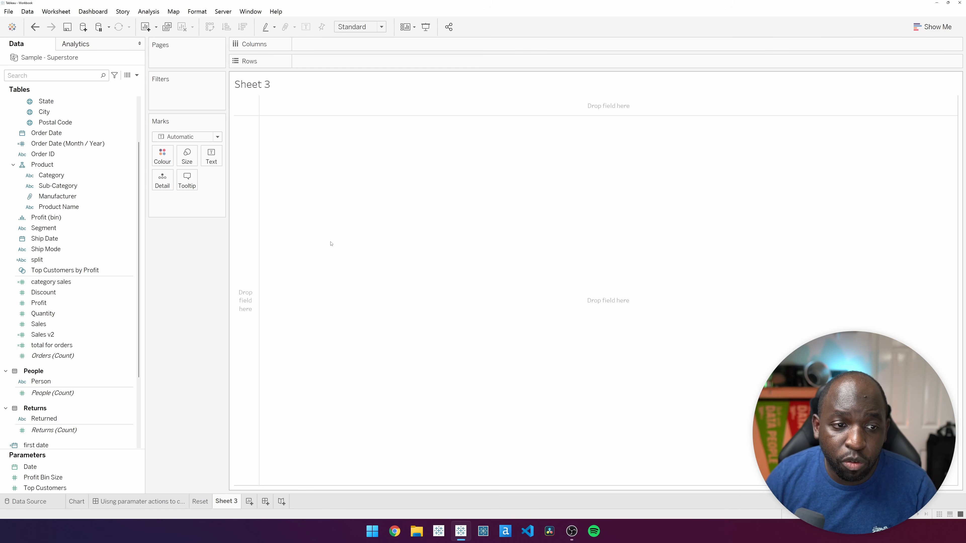
pyautogui.moveTo(45, 133); pyautogui.dragTo(325, 45)
pyautogui.moveTo(39, 324); pyautogui.dragTo(349, 62)
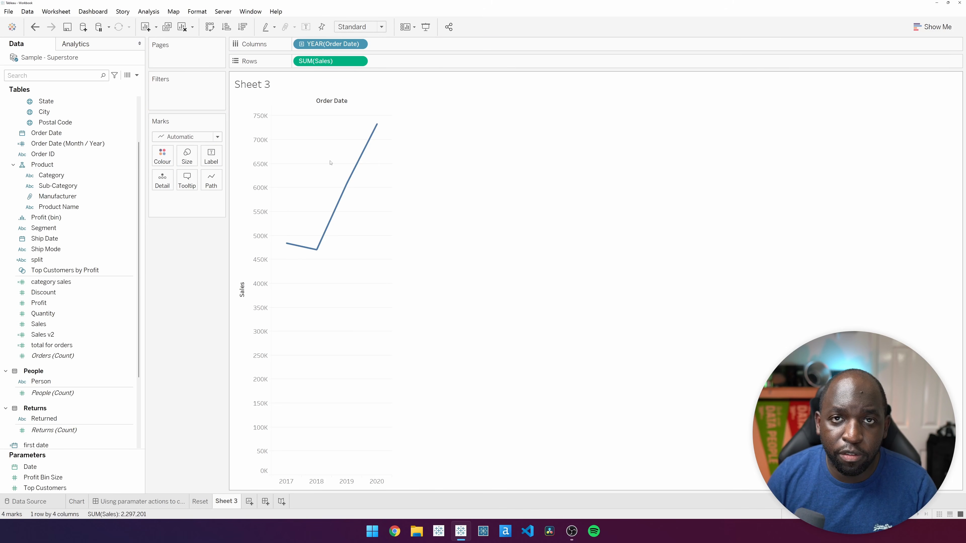
pyautogui.click(359, 44)
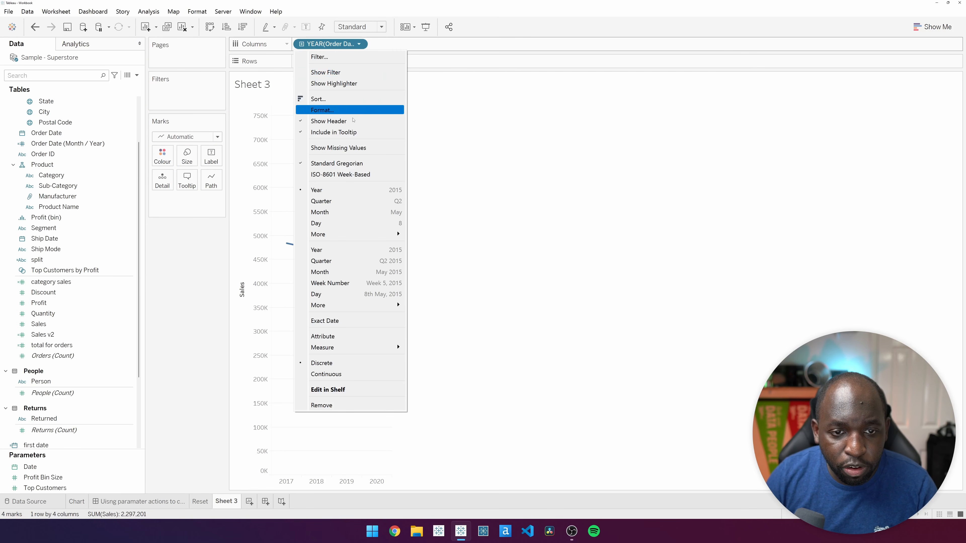
pyautogui.click(356, 273)
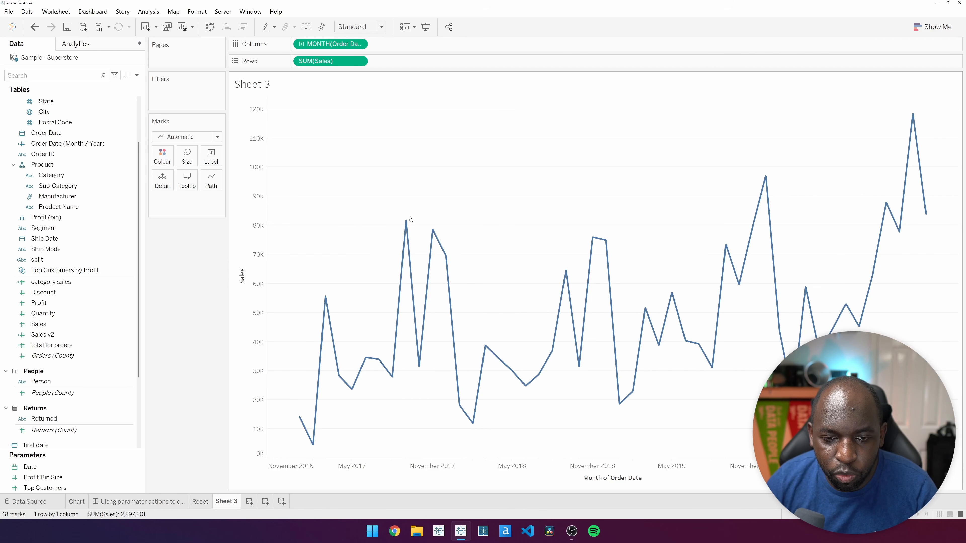
pyautogui.moveTo(407, 221)
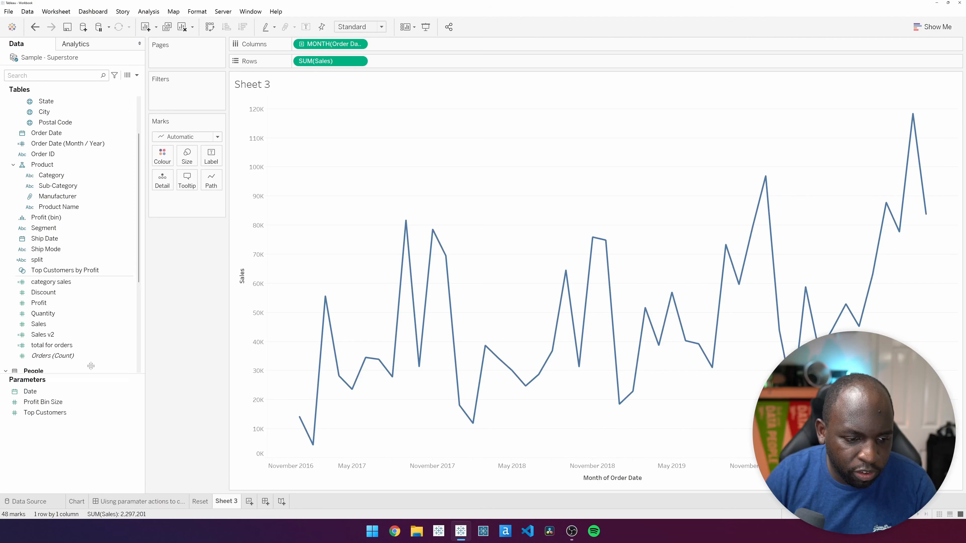
pyautogui.moveTo(90, 366); pyautogui.dragTo(91, 351)
pyautogui.click(133, 376)
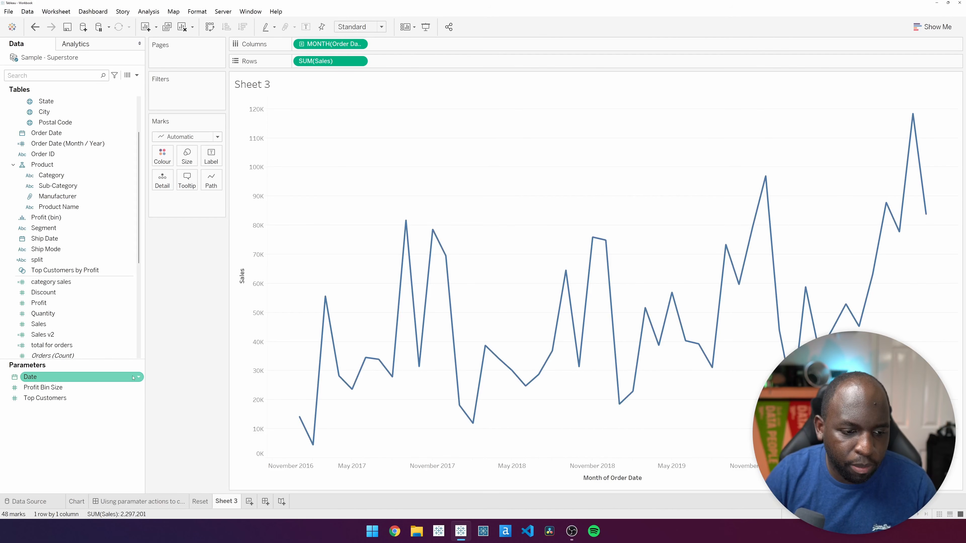
pyautogui.click(137, 76)
pyautogui.click(76, 87)
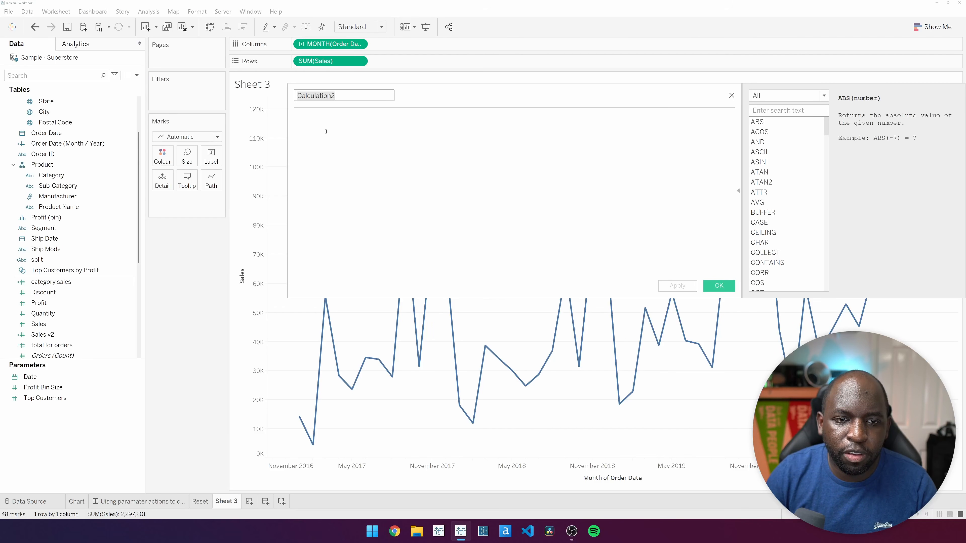
pyautogui.click(731, 95)
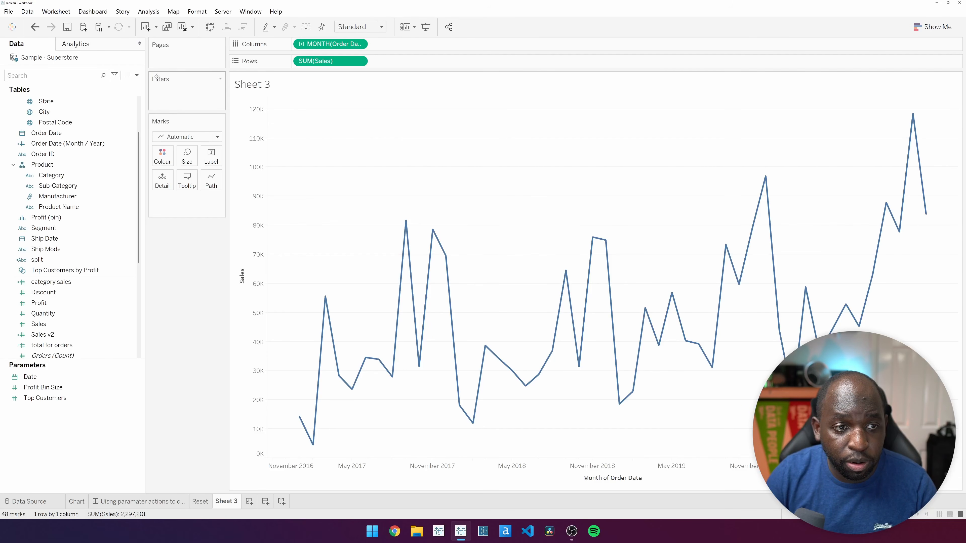
# Start a new parameter named "Date param" with the Date data type
pyautogui.click(138, 75)
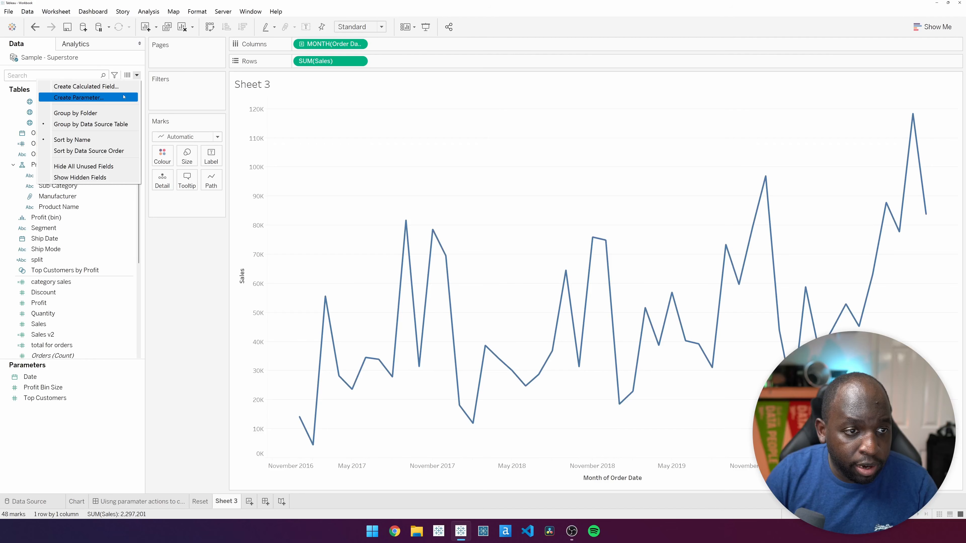
pyautogui.click(68, 97)
pyautogui.moveTo(434, 161); pyautogui.dragTo(311, 153)
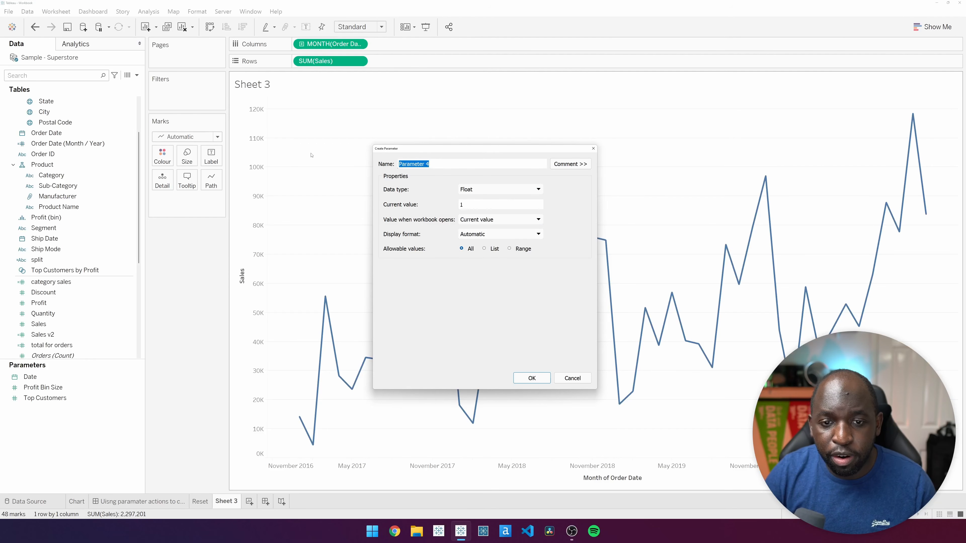
pyautogui.write('Date ')
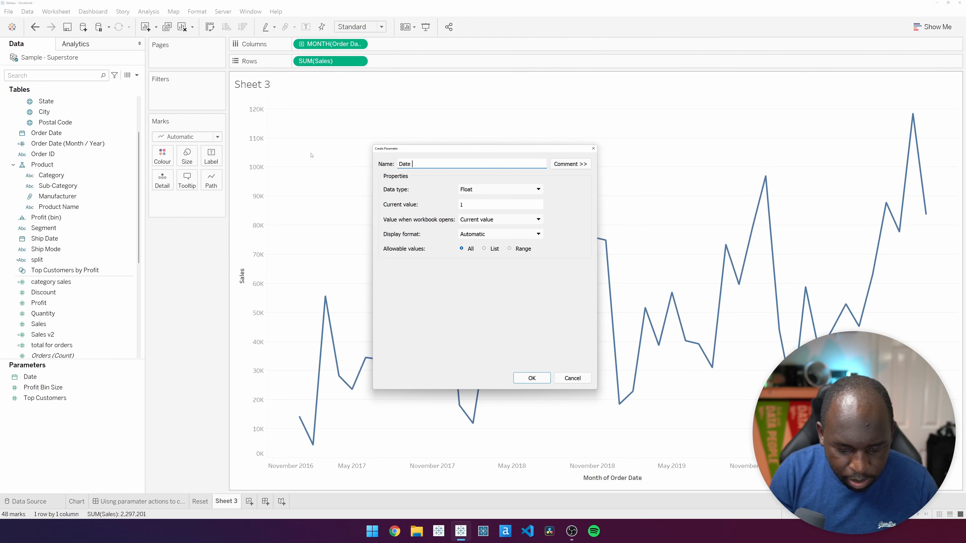
pyautogui.write('param')
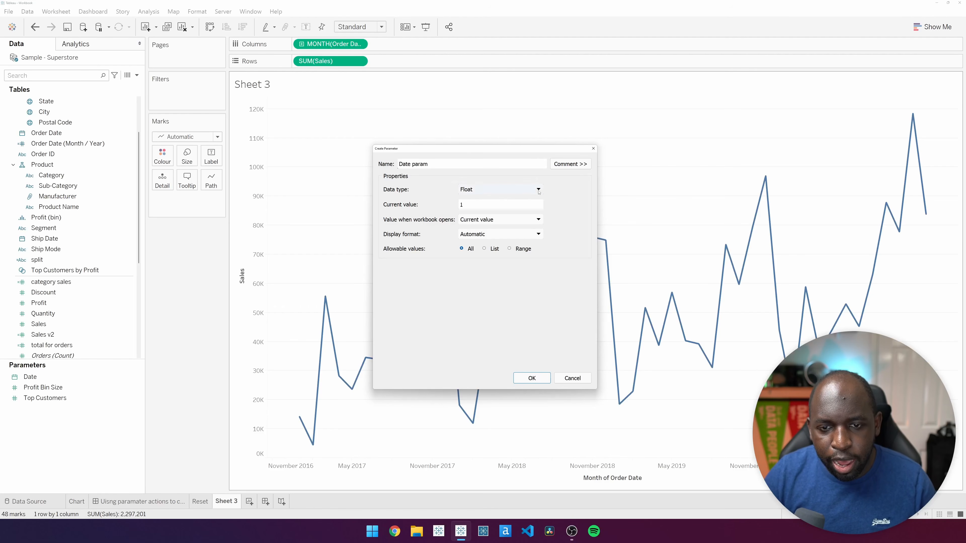
pyautogui.click(522, 194)
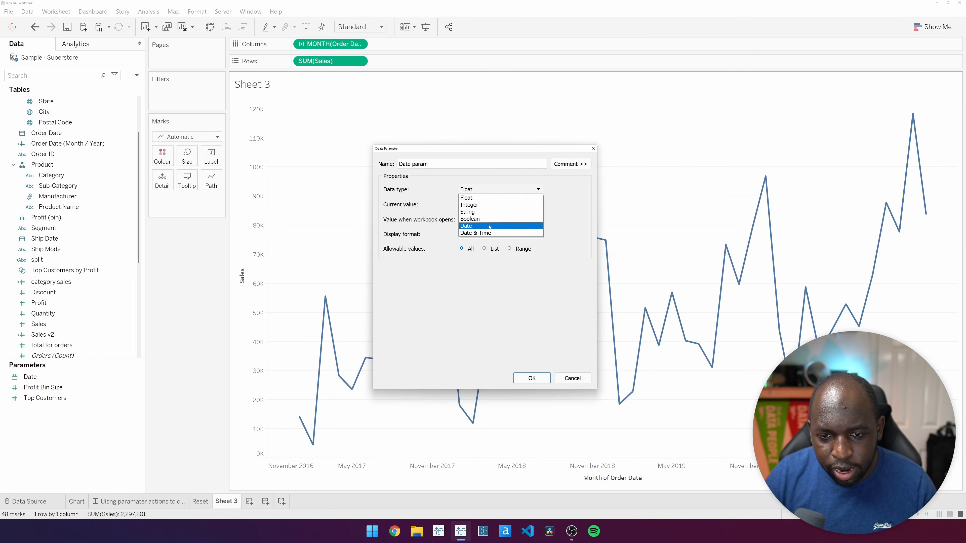
pyautogui.click(521, 227)
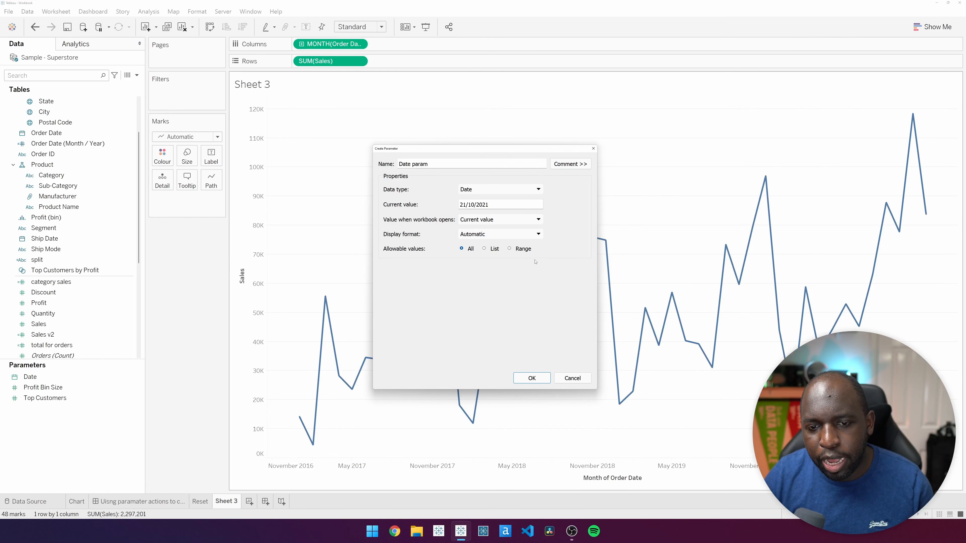
# Set the parameter's current value to 01/03/2017 and create it
pyautogui.click(480, 204)
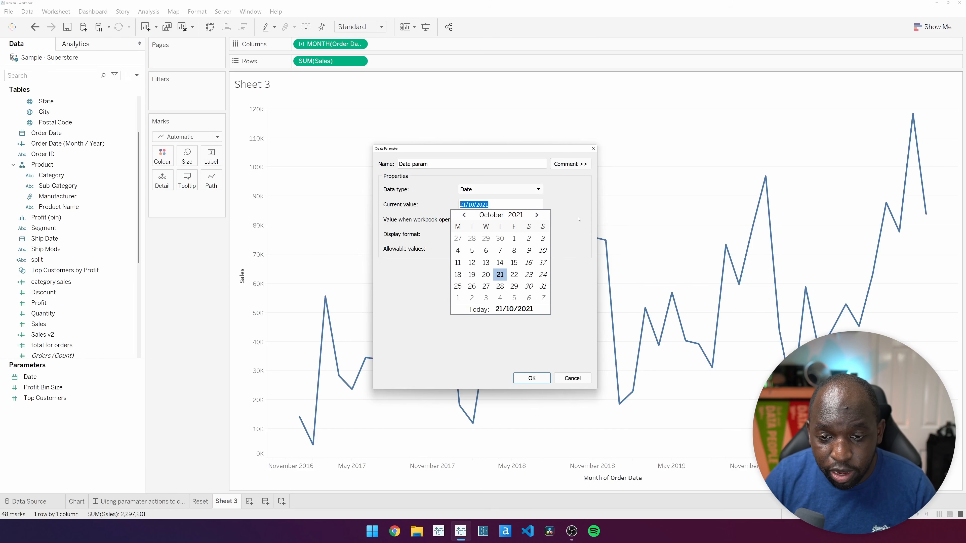
pyautogui.click(516, 216)
pyautogui.click(534, 222)
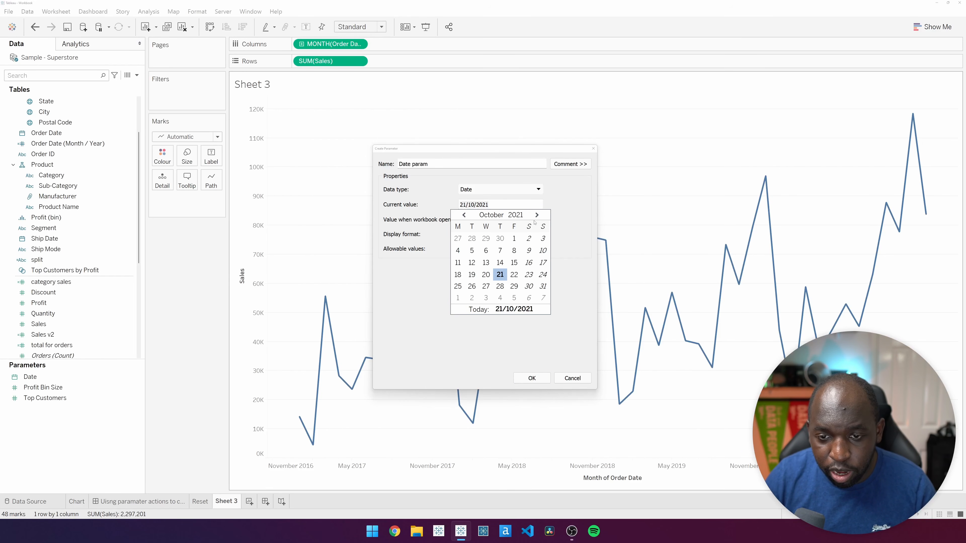
pyautogui.write('20')
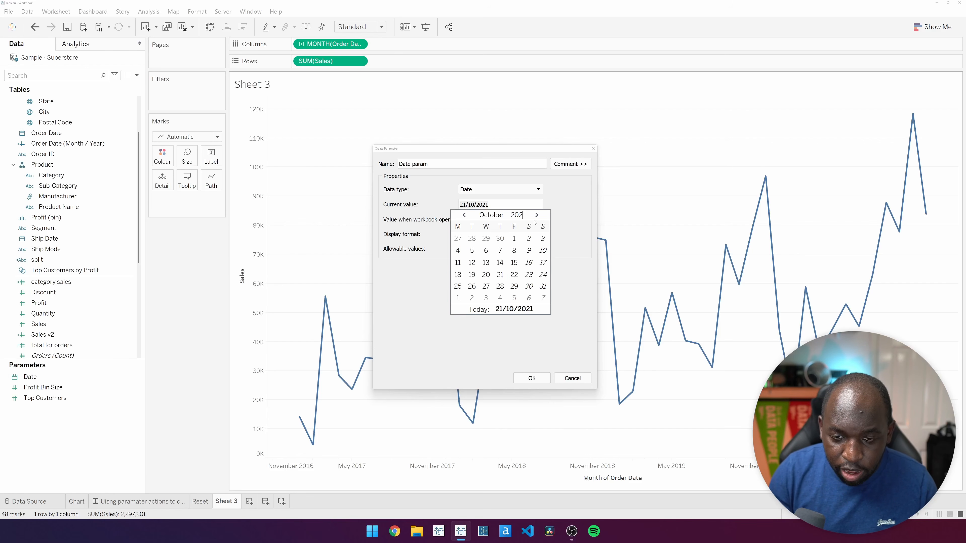
pyautogui.write('17')
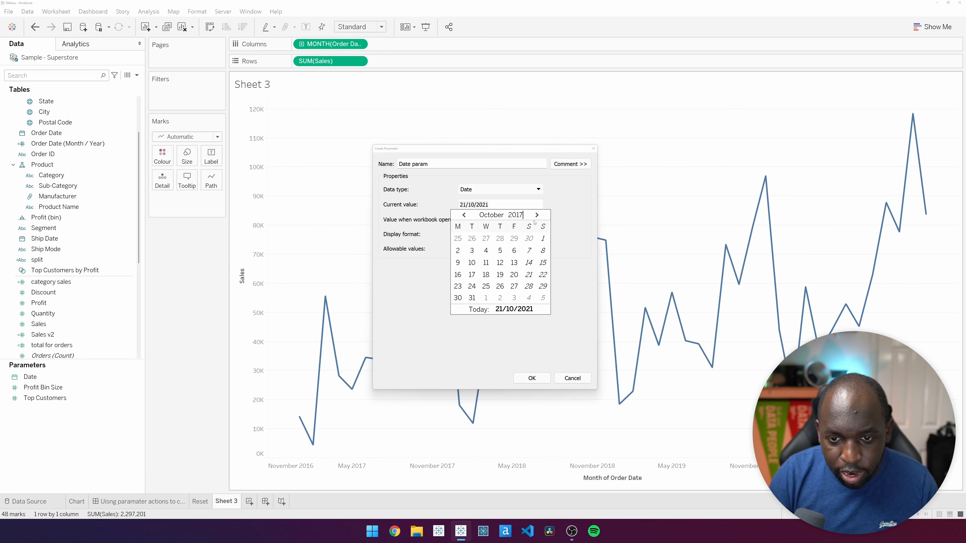
pyautogui.click(492, 215)
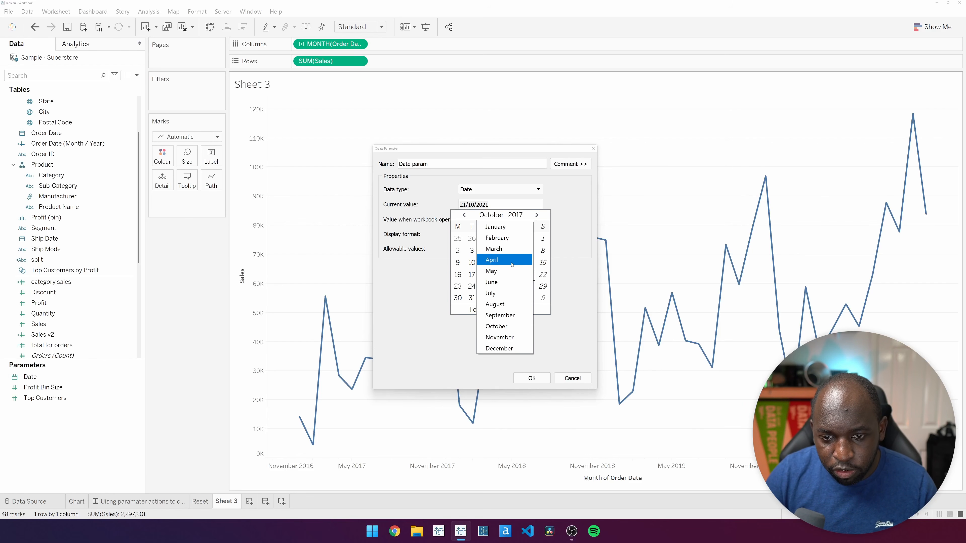
pyautogui.click(512, 249)
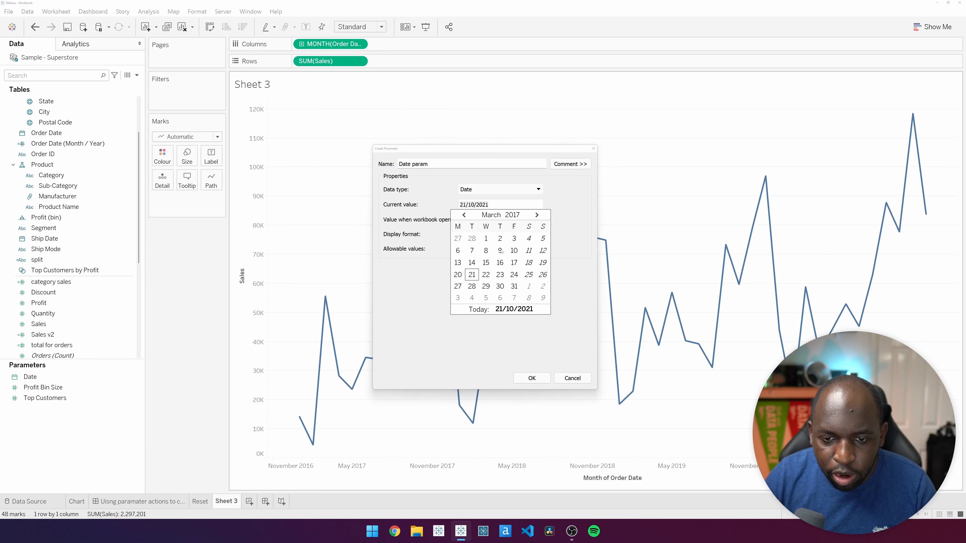
pyautogui.click(486, 239)
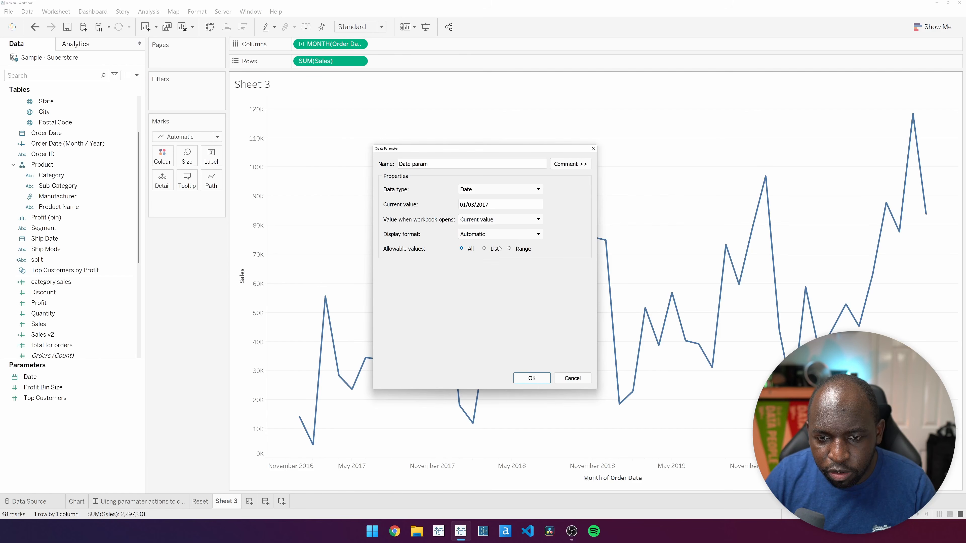
pyautogui.click(523, 375)
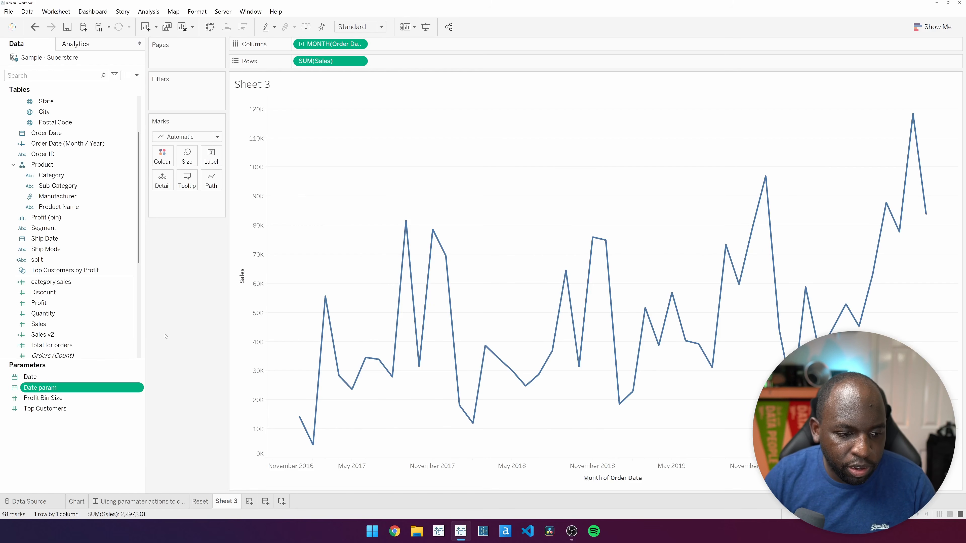
# Show the Date param control on the worksheet and look at its calendar
pyautogui.rightClick(68, 387)
pyautogui.click(117, 220)
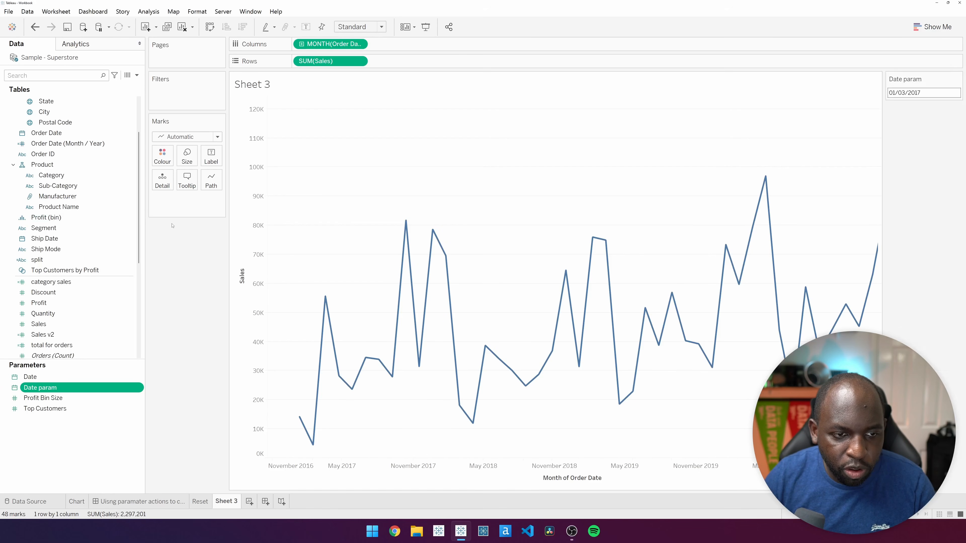
pyautogui.click(957, 93)
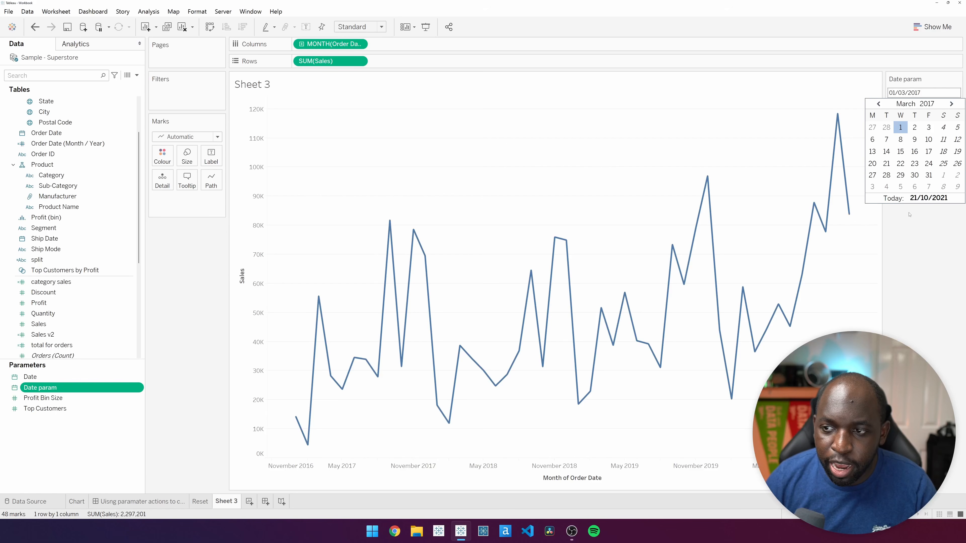
pyautogui.click(902, 242)
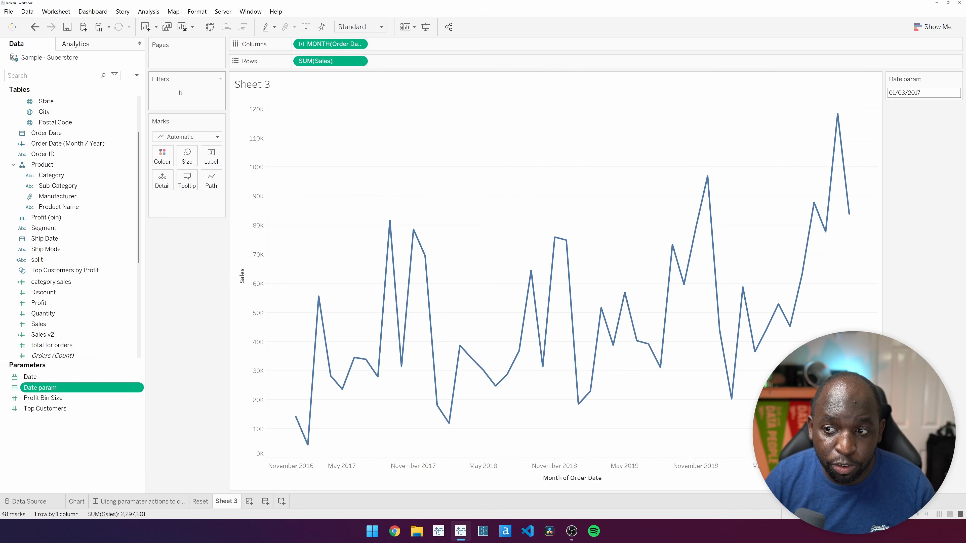
pyautogui.click(939, 91)
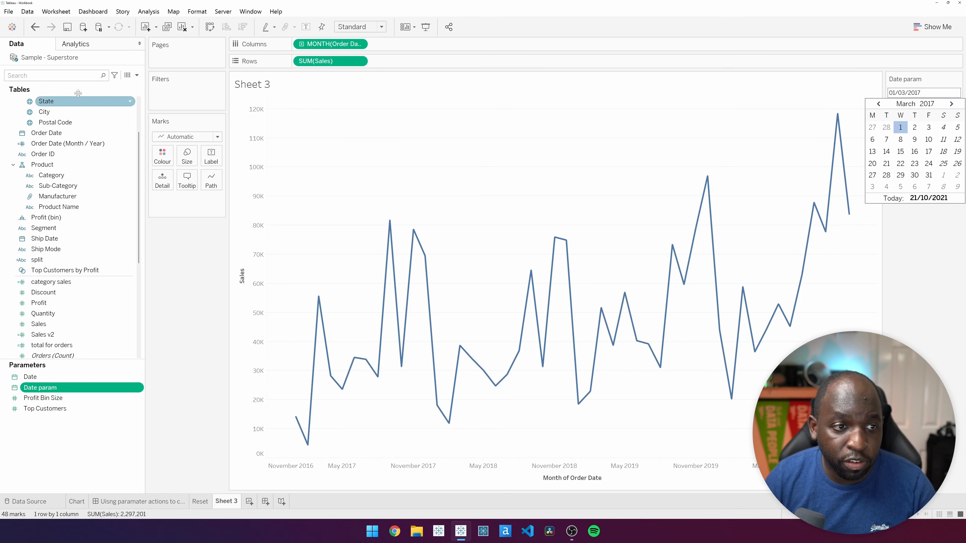
# Start a new calculated field
pyautogui.click(136, 78)
pyautogui.click(125, 84)
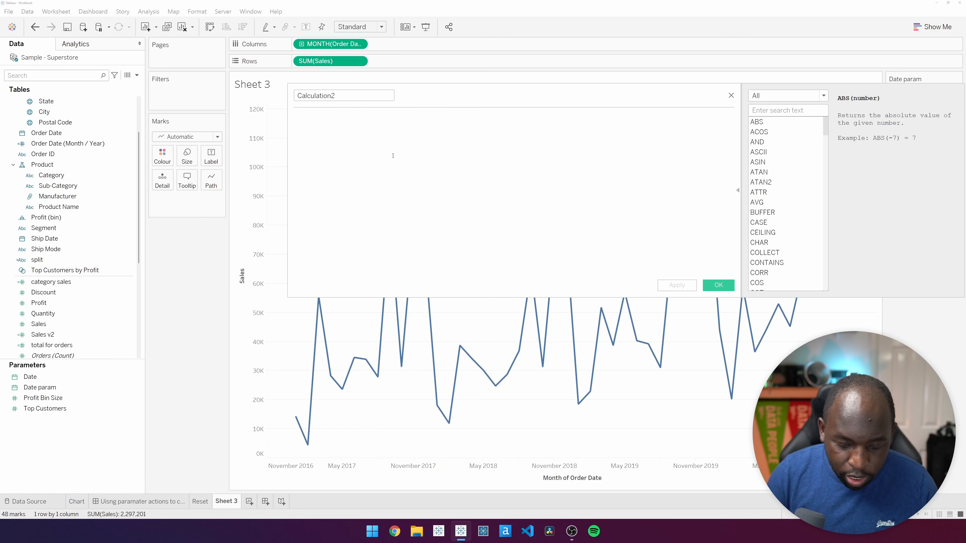
pyautogui.write('MONT')
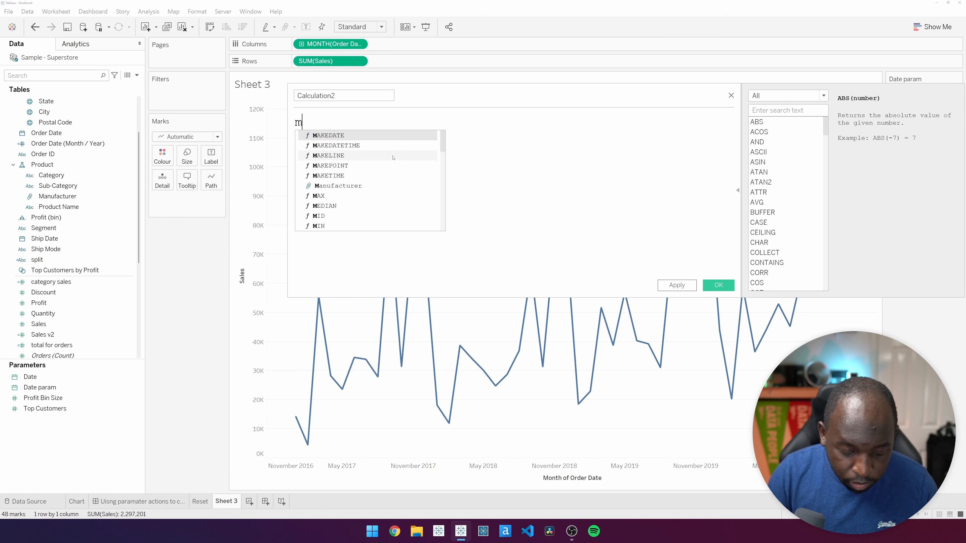
pyautogui.press('BackSpace')
pyautogui.press('BackSpace')
pyautogui.press('BackSpace')
pyautogui.press('BackSpace')
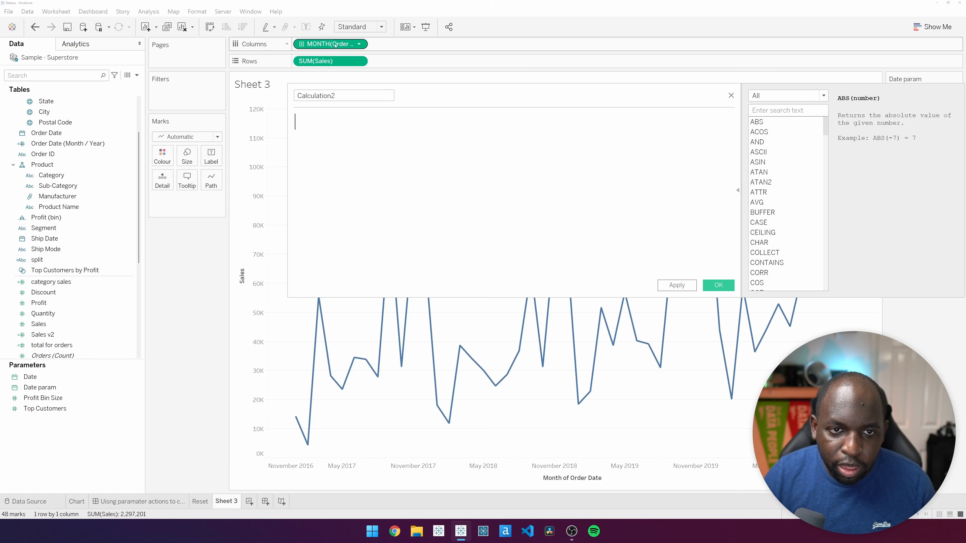
# Build the formula DATETRUNC('month', [Order Date]) >= [Date param] from the month pill on Columns and the Date param parameter
pyautogui.moveTo(336, 45); pyautogui.dragTo(342, 145)
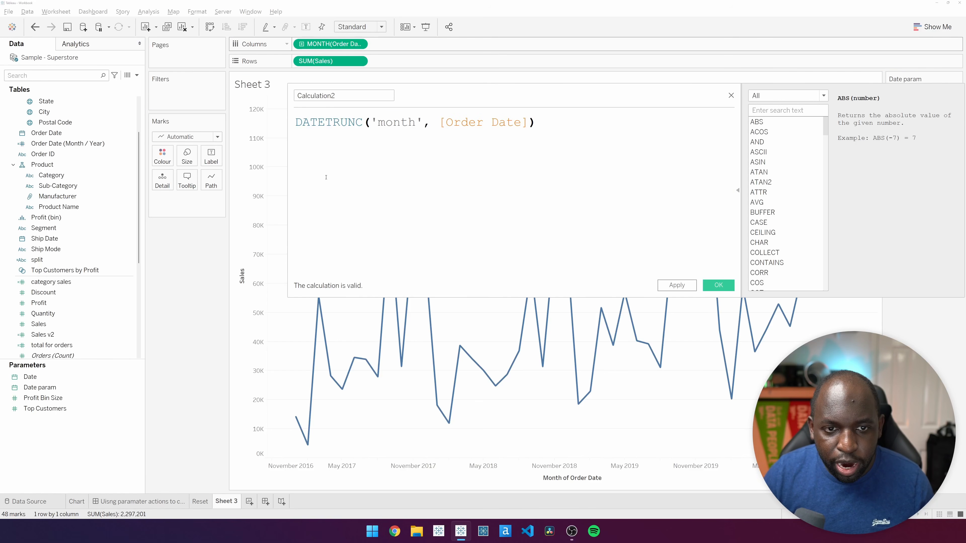
pyautogui.moveTo(582, 130); pyautogui.dragTo(294, 126)
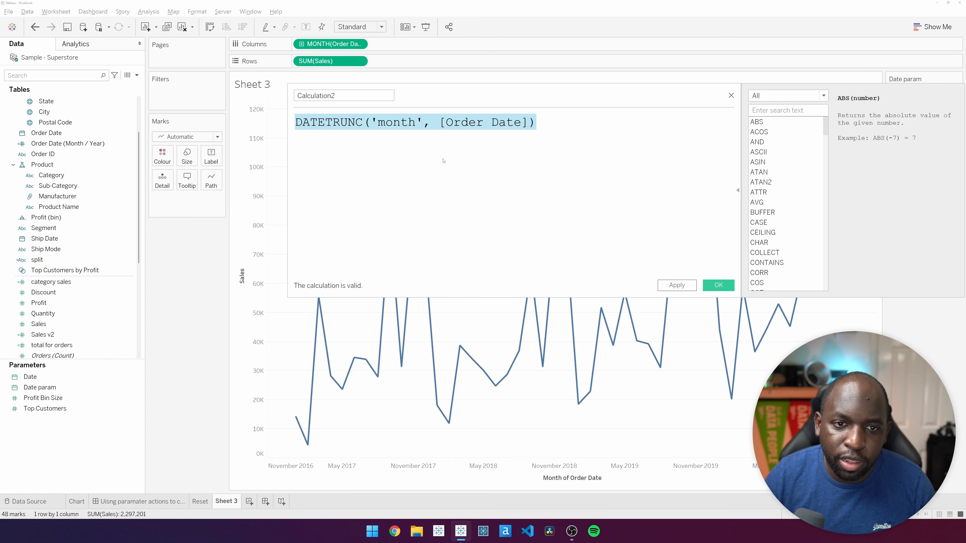
pyautogui.click(570, 133)
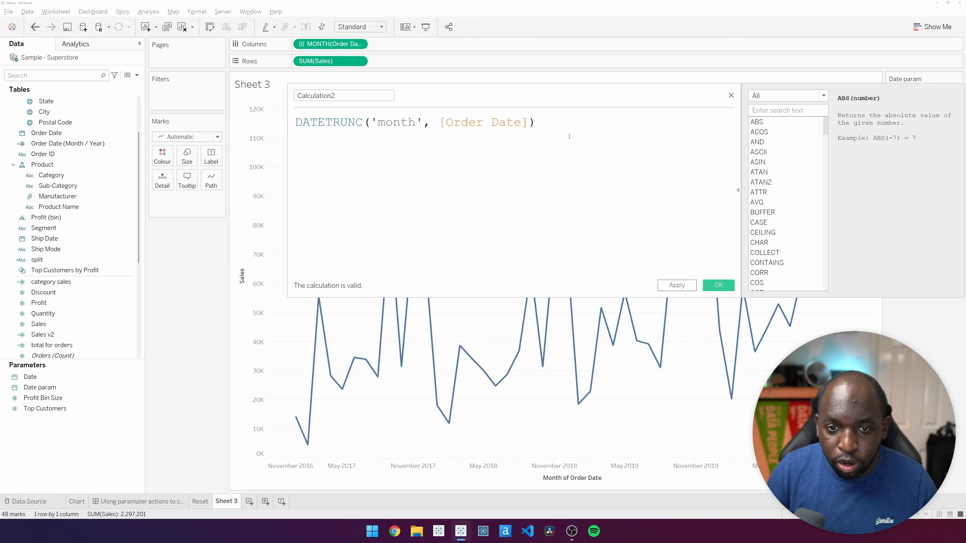
pyautogui.write('>')
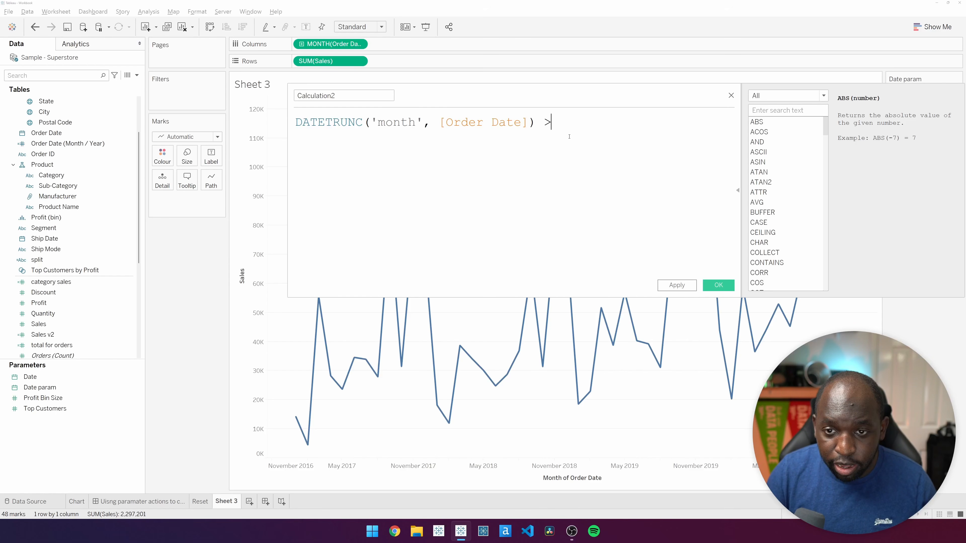
pyautogui.write('=')
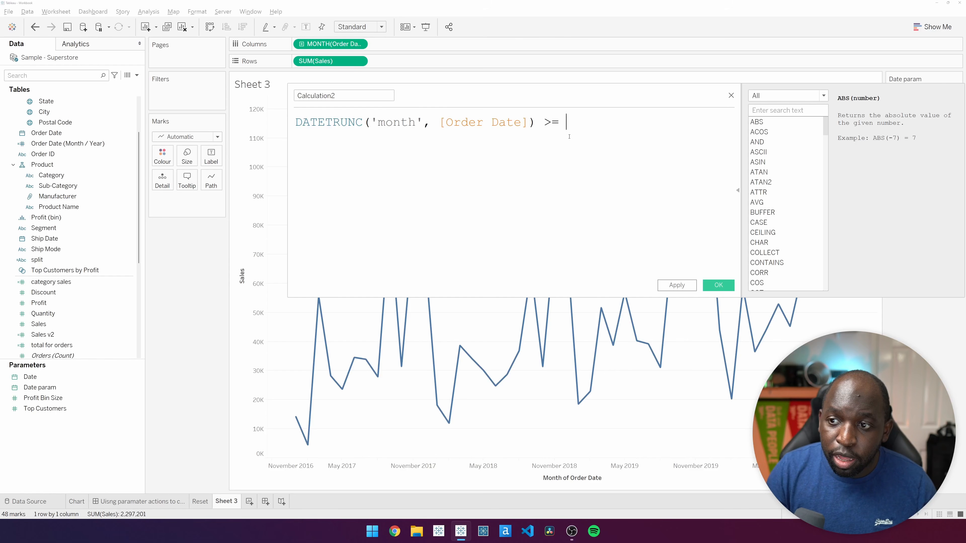
pyautogui.write(' dat')
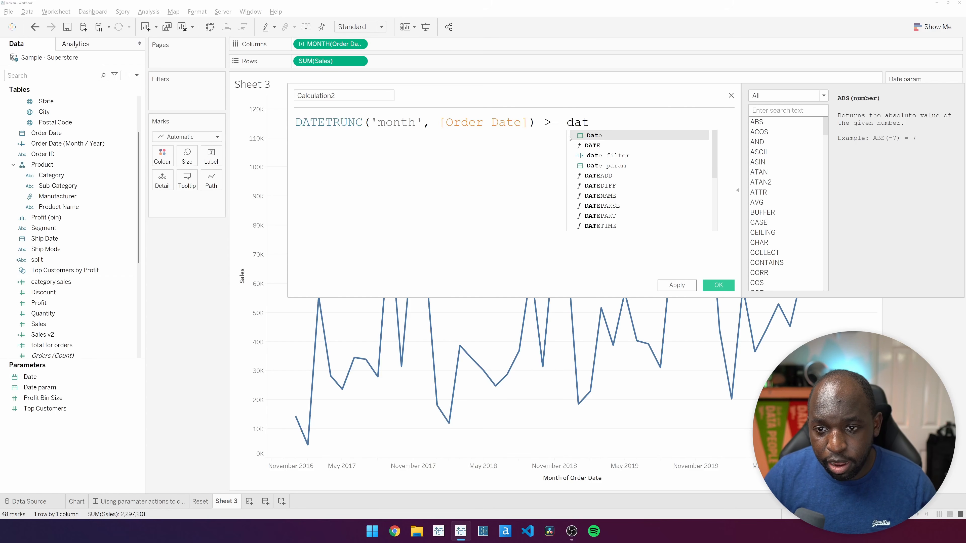
pyautogui.doubleClick(607, 166)
pyautogui.moveTo(657, 122); pyautogui.dragTo(571, 133)
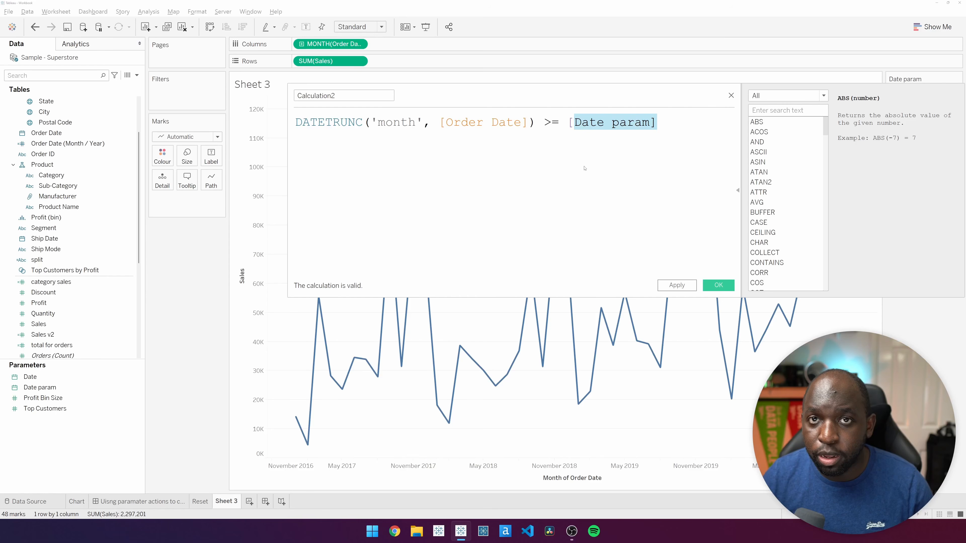
pyautogui.click(677, 128)
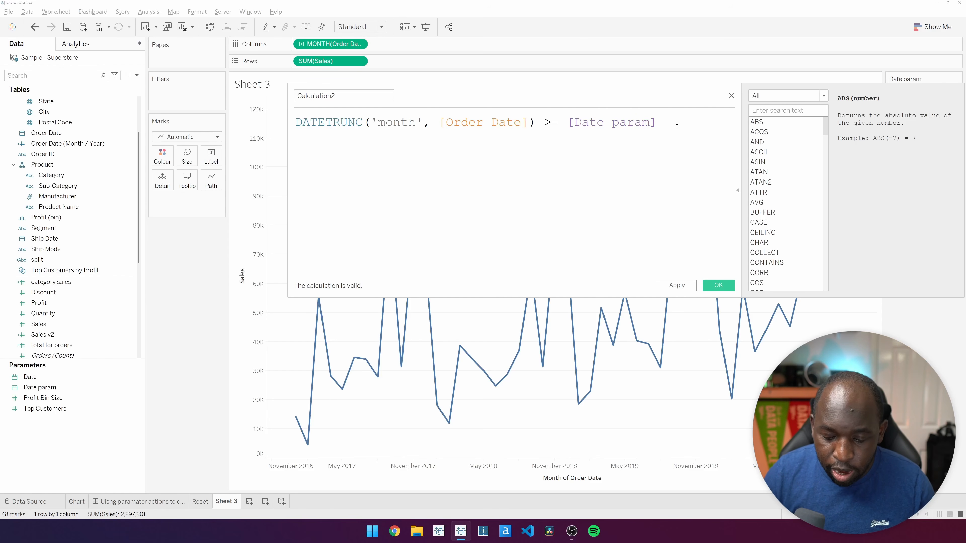
# Add the two-line comment "// checking whether the date in the chart is greater than // the paramater" below the formula
pyautogui.press('Return')
pyautogui.write('// ')
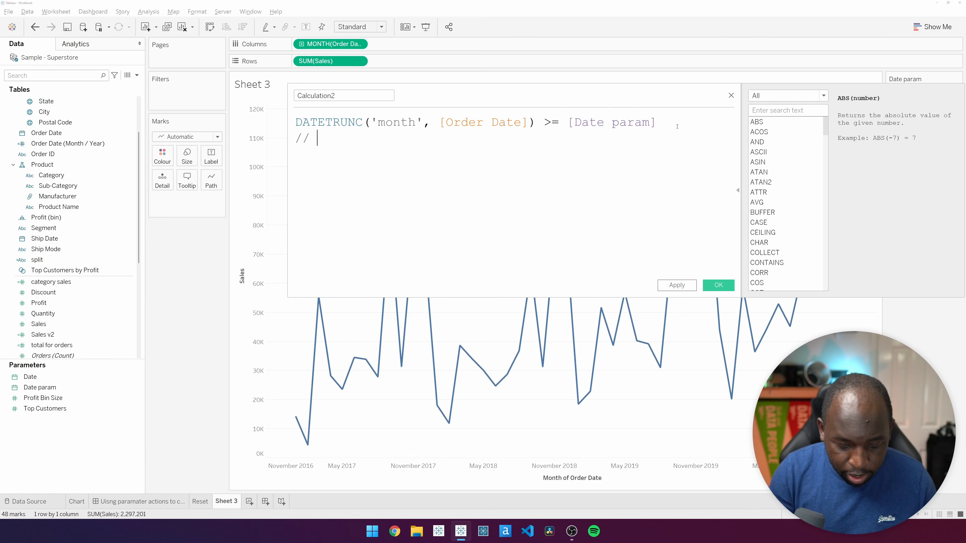
pyautogui.write('checking whether ')
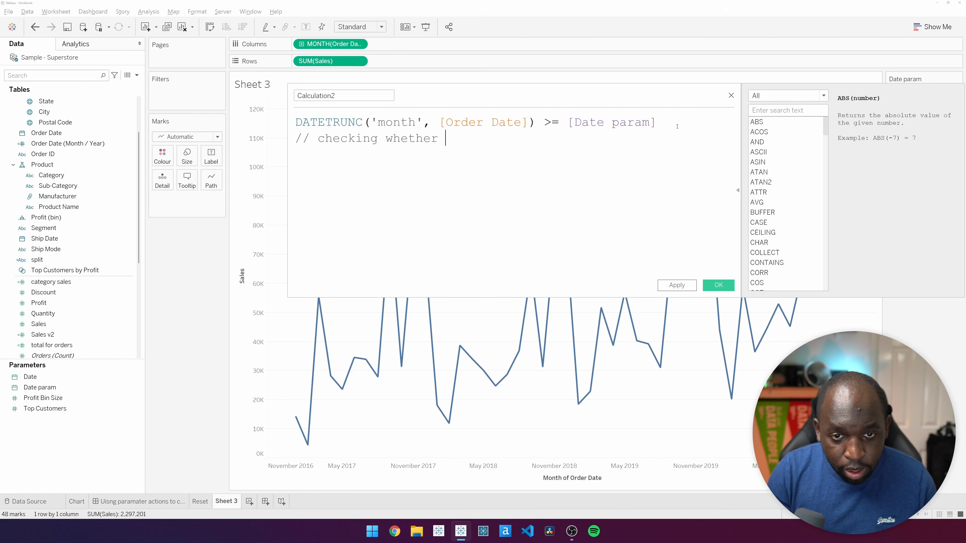
pyautogui.write('the')
pyautogui.write('date in the c')
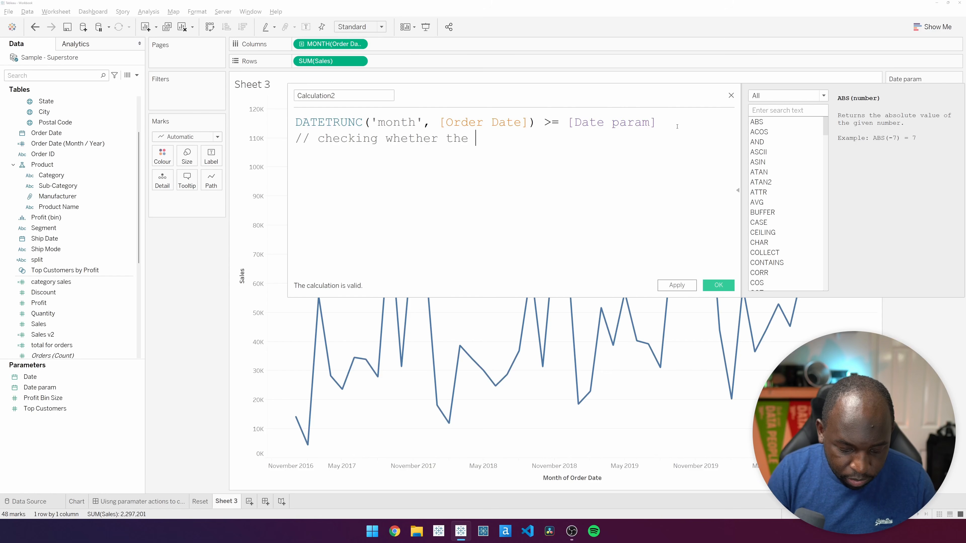
pyautogui.write('hart')
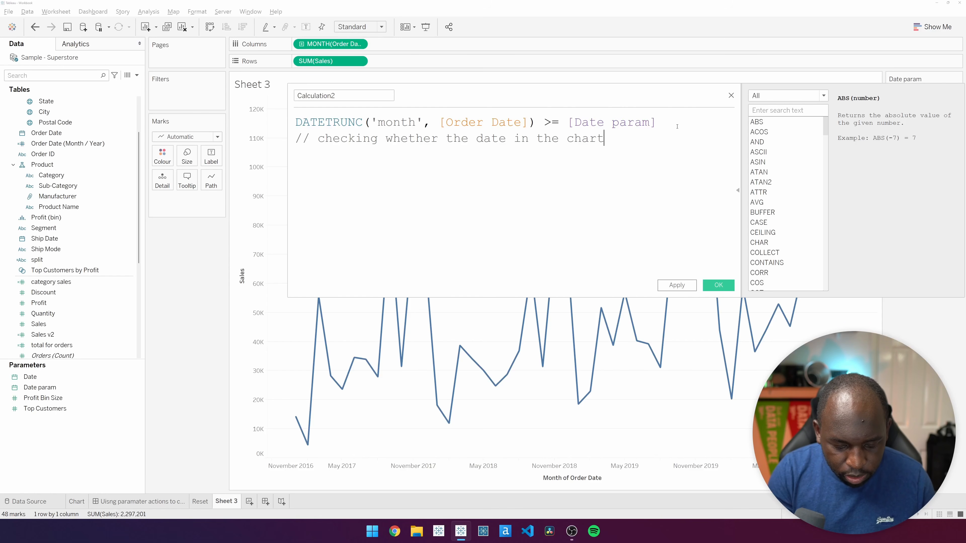
pyautogui.write(' is greater t')
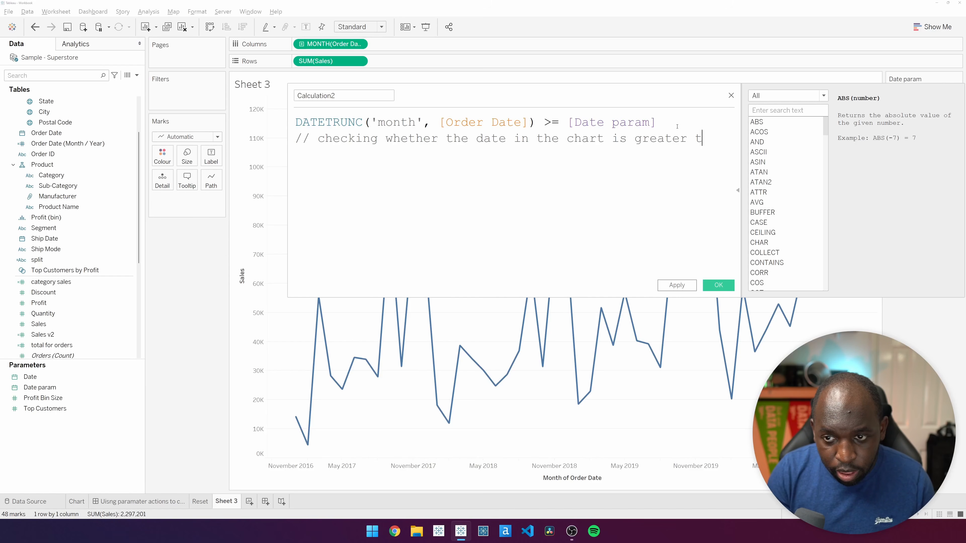
pyautogui.write('han/')
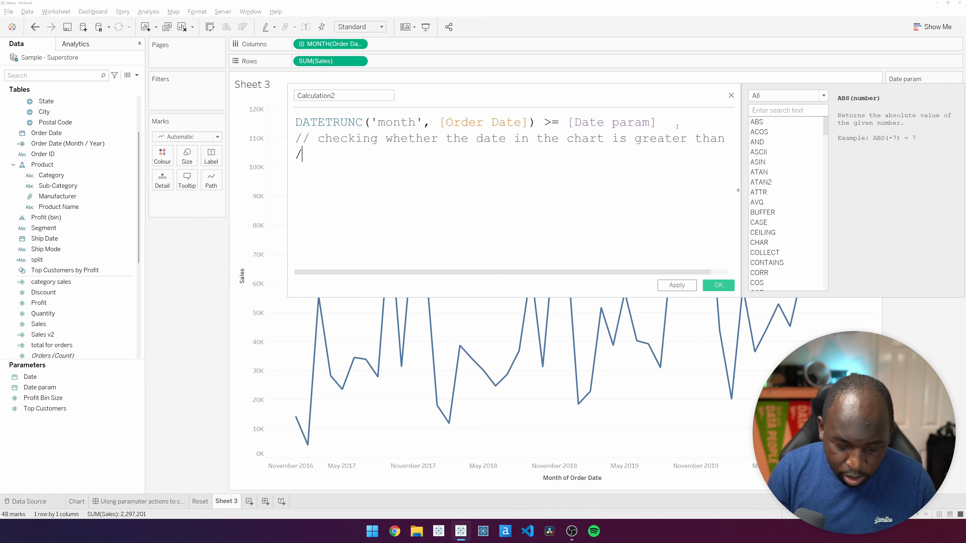
pyautogui.write('/ the paramater')
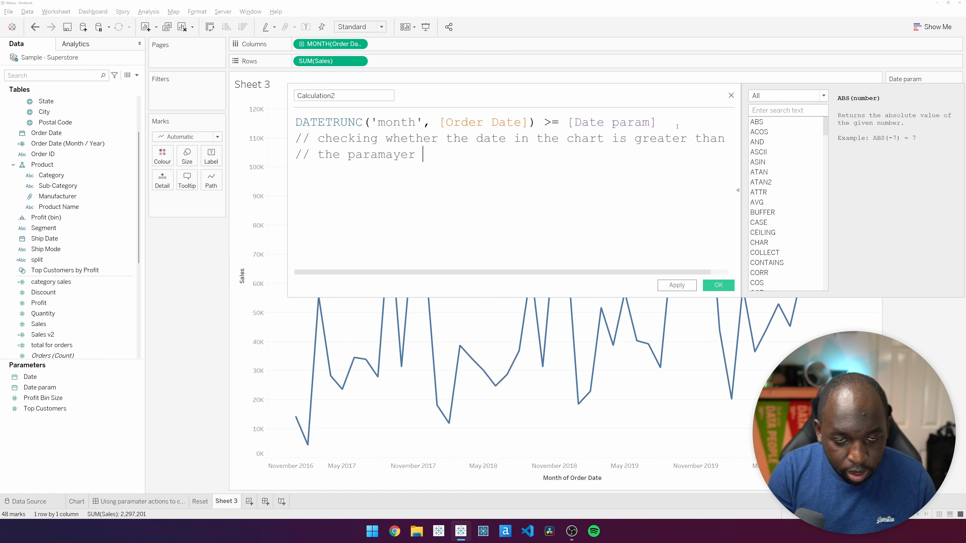
pyautogui.press('BackSpace')
pyautogui.press('BackSpace')
pyautogui.press('BackSpace')
pyautogui.press('BackSpace')
pyautogui.write('ter')
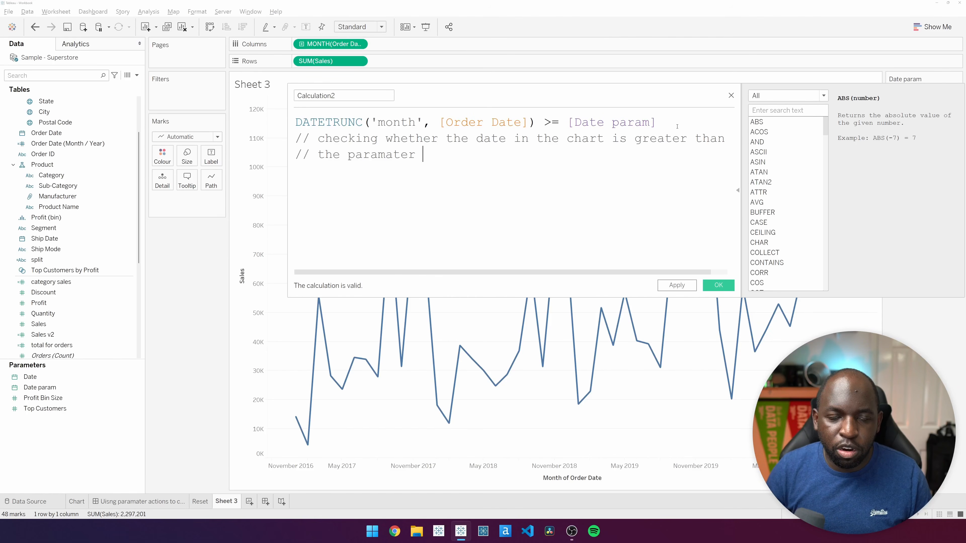
# Try a multi-line /* */ block comment with filler text below the existing comment, and remove it
pyautogui.press('Return')
pyautogui.press('Return')
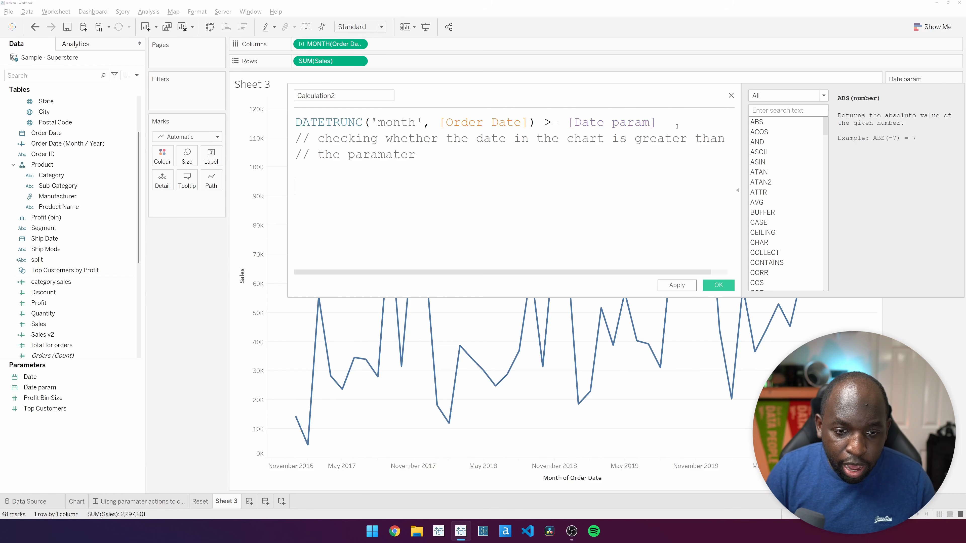
pyautogui.write('/*')
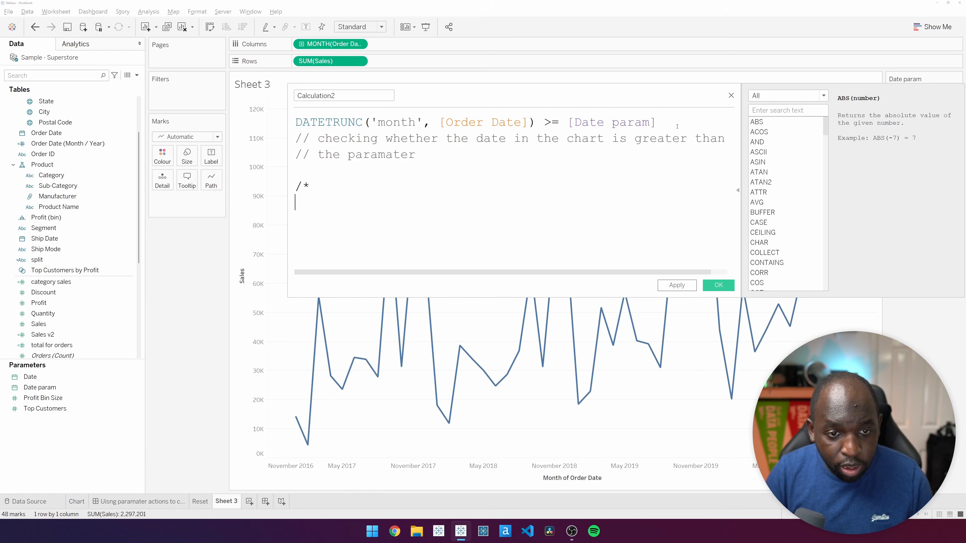
pyautogui.press('Return')
pyautogui.write('*/')
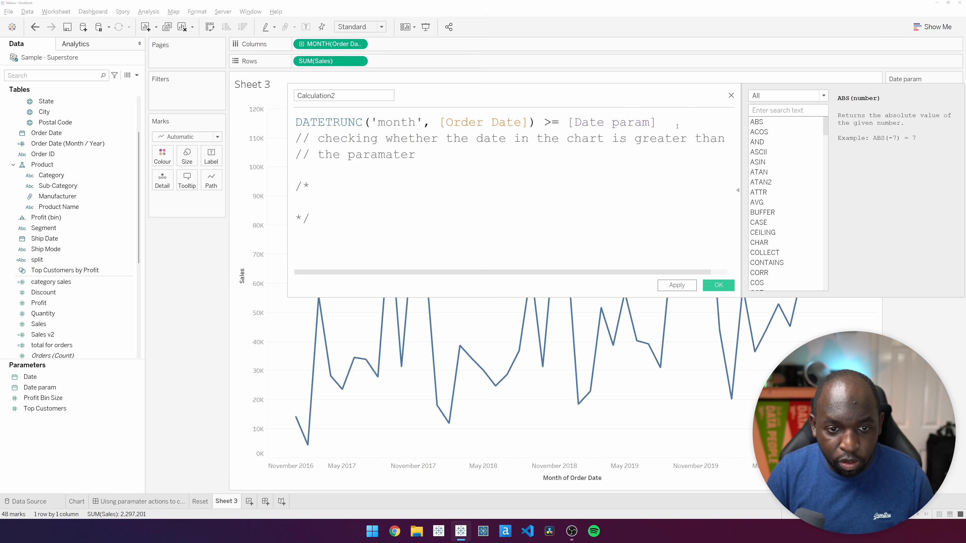
pyautogui.write('dhskdjfhkjfhd')
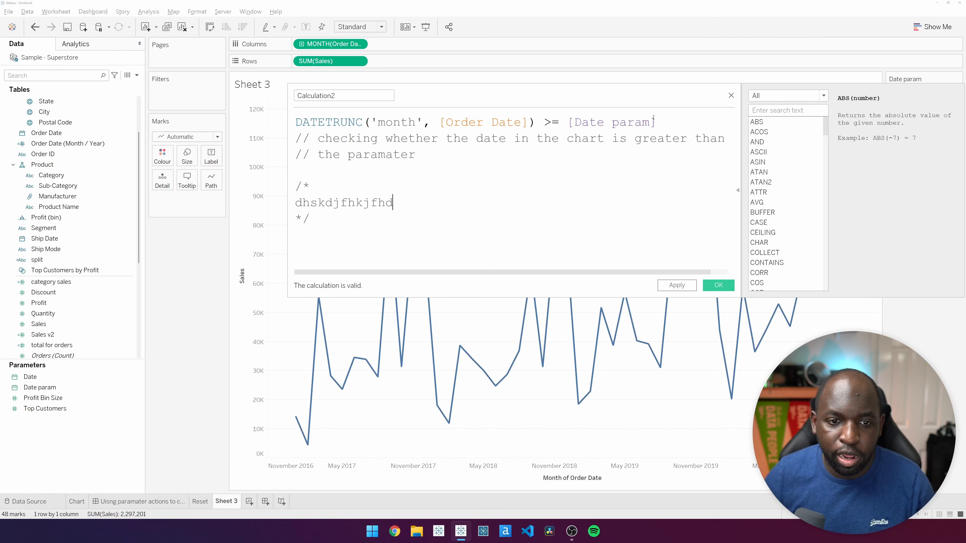
pyautogui.moveTo(353, 242); pyautogui.dragTo(295, 171)
pyautogui.press('BackSpace')
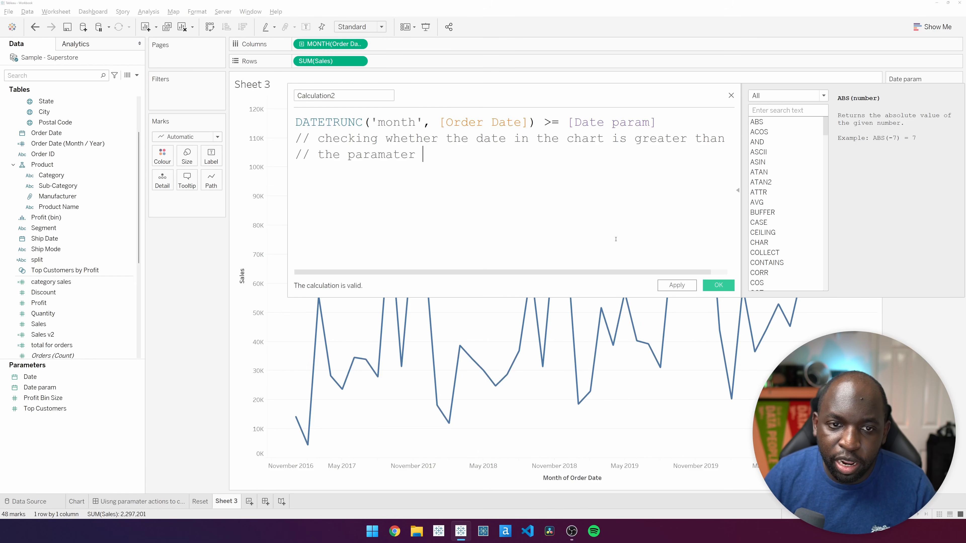
# Name the calculated field "date filter v2" and save it
pyautogui.moveTo(353, 96); pyautogui.dragTo(252, 115)
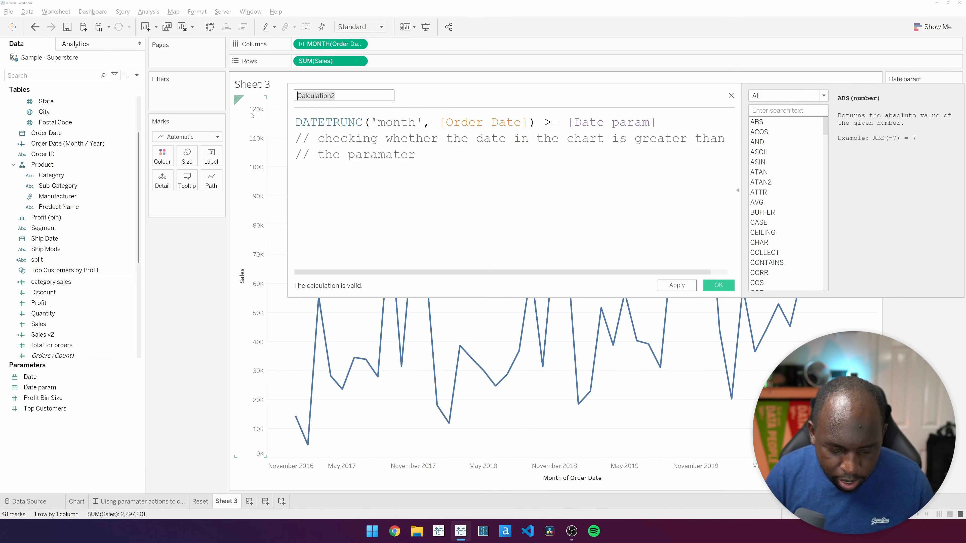
pyautogui.write('date filter ')
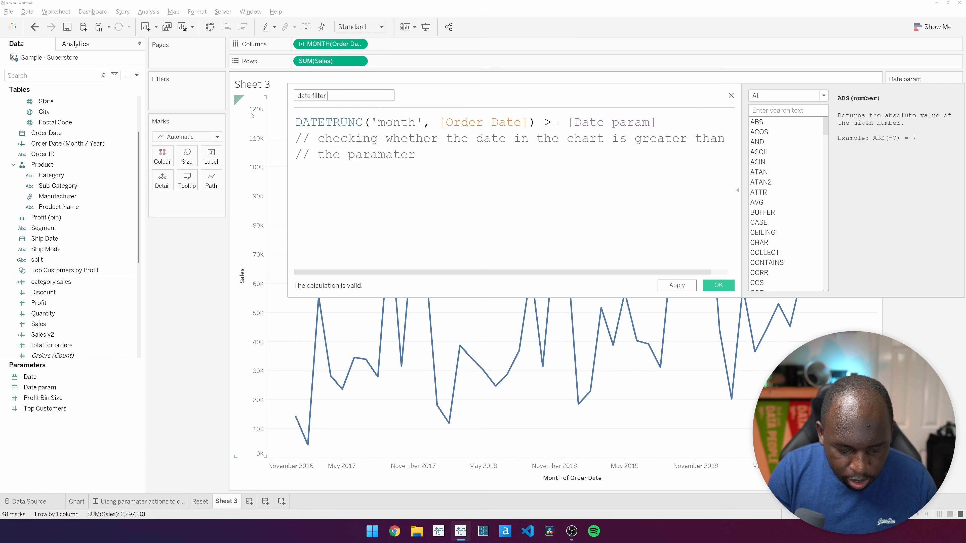
pyautogui.write('v2')
pyautogui.click(672, 286)
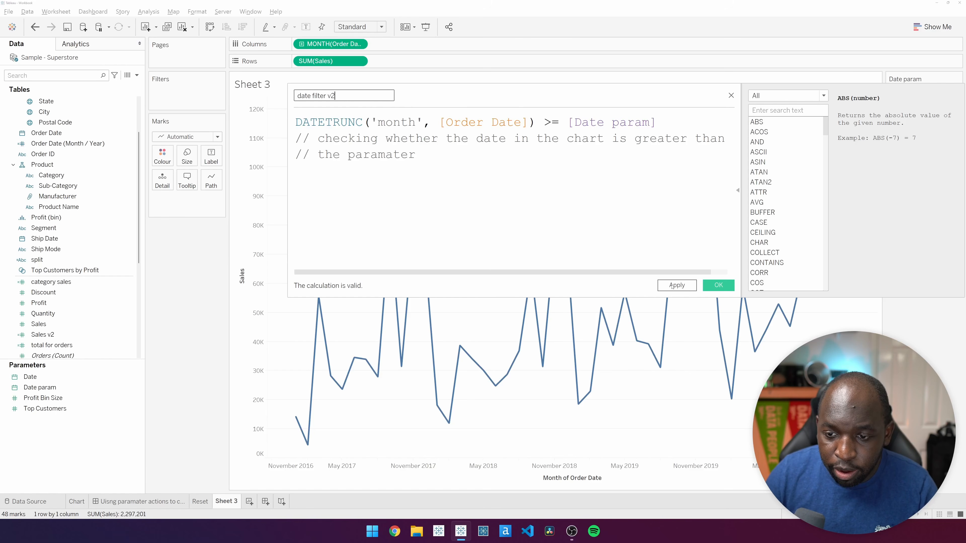
pyautogui.click(719, 286)
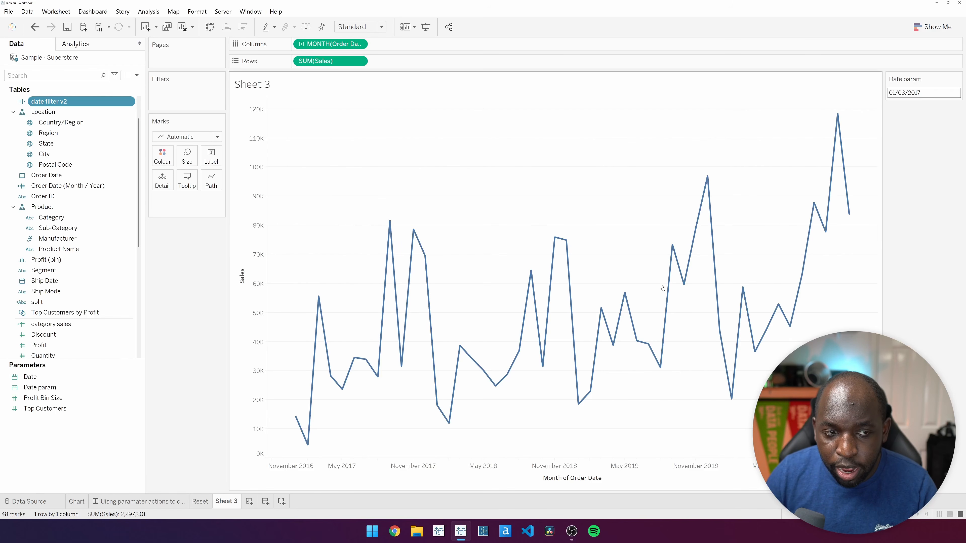
# Filter the worksheet by date filter v2, keeping only True, and check the line's first data point
pyautogui.moveTo(46, 101); pyautogui.dragTo(186, 93)
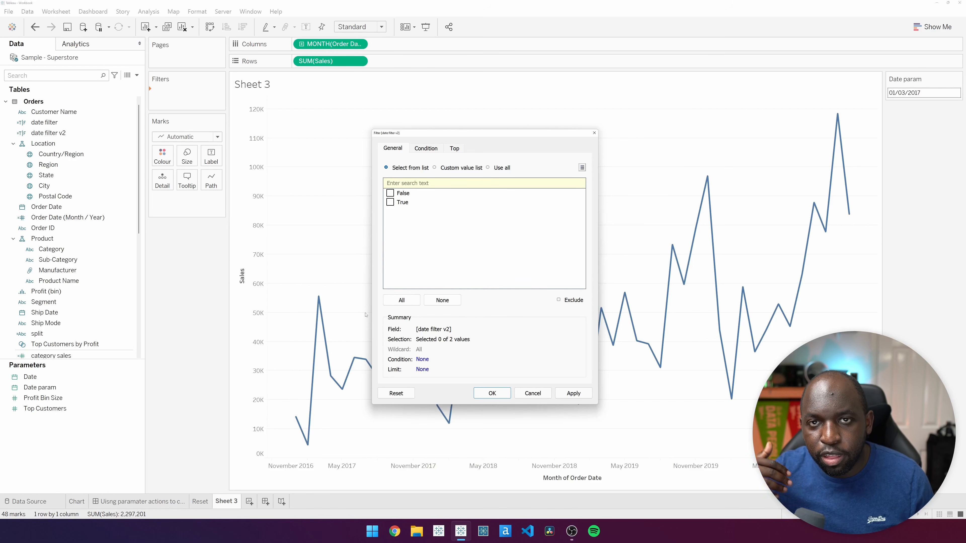
pyautogui.click(391, 202)
pyautogui.click(574, 393)
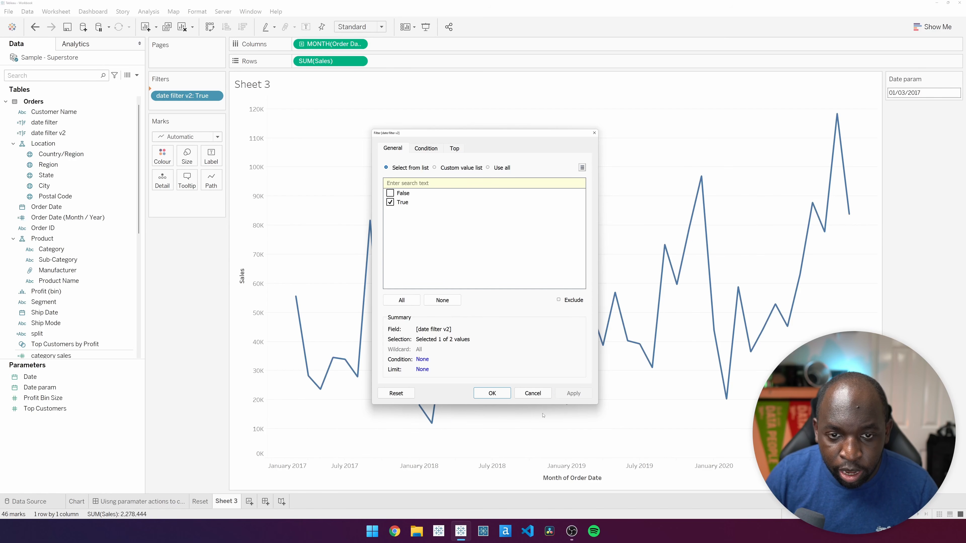
pyautogui.click(492, 393)
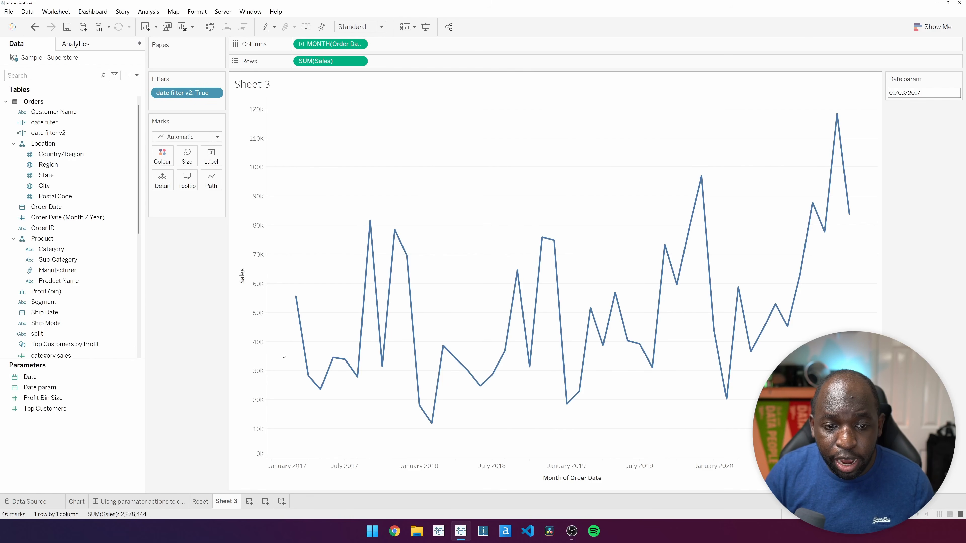
pyautogui.moveTo(297, 297)
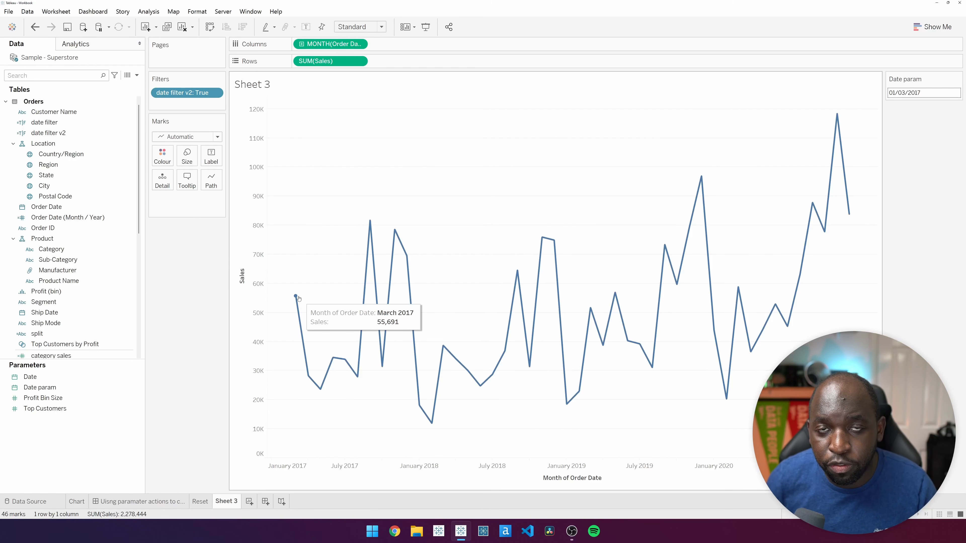
# Set Date param to 01/06/2017 from its calendar and check the line's first data point
pyautogui.click(924, 93)
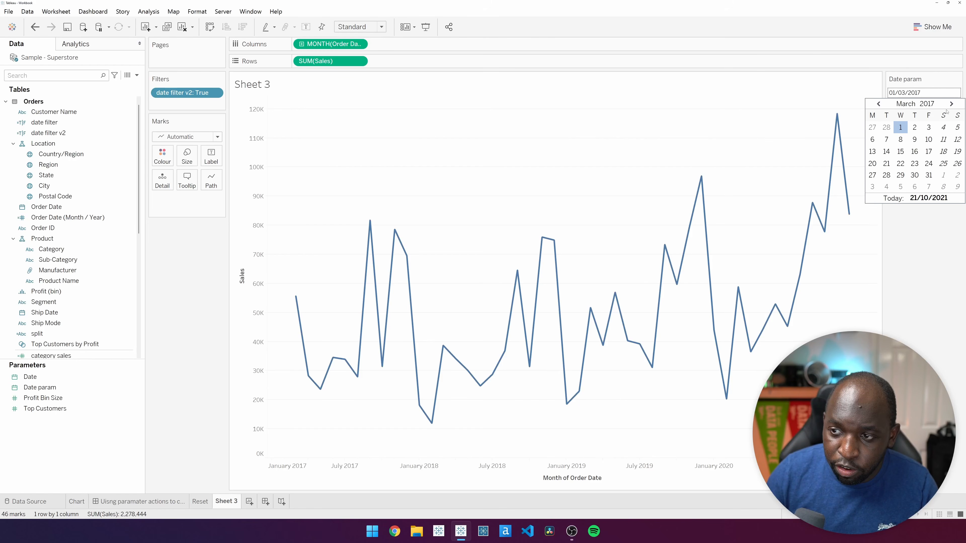
pyautogui.click(951, 103)
pyautogui.click(952, 104)
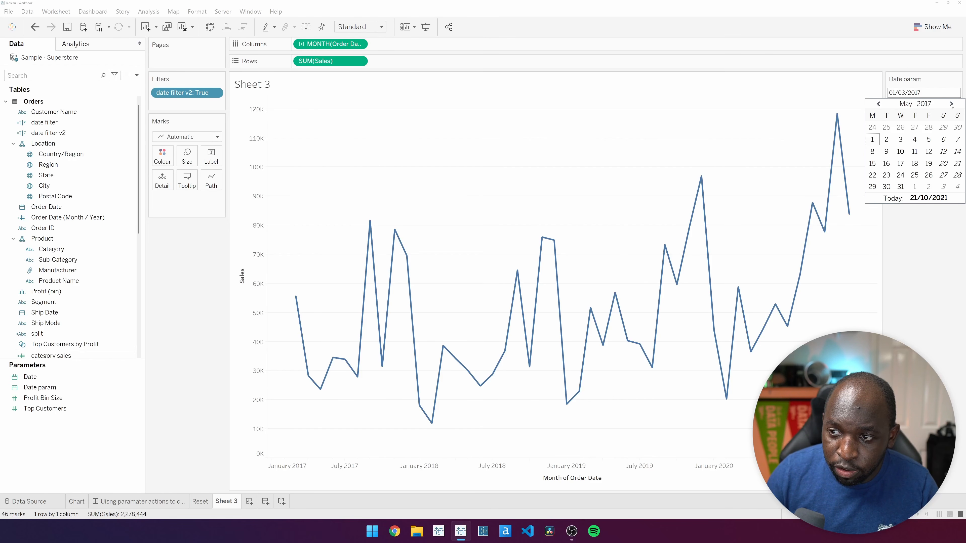
pyautogui.click(951, 103)
pyautogui.click(914, 127)
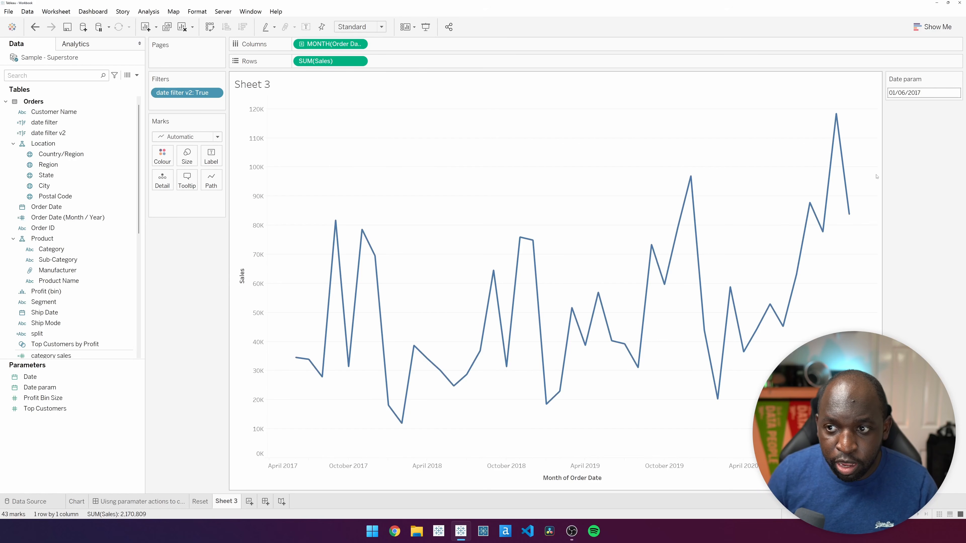
pyautogui.moveTo(303, 359)
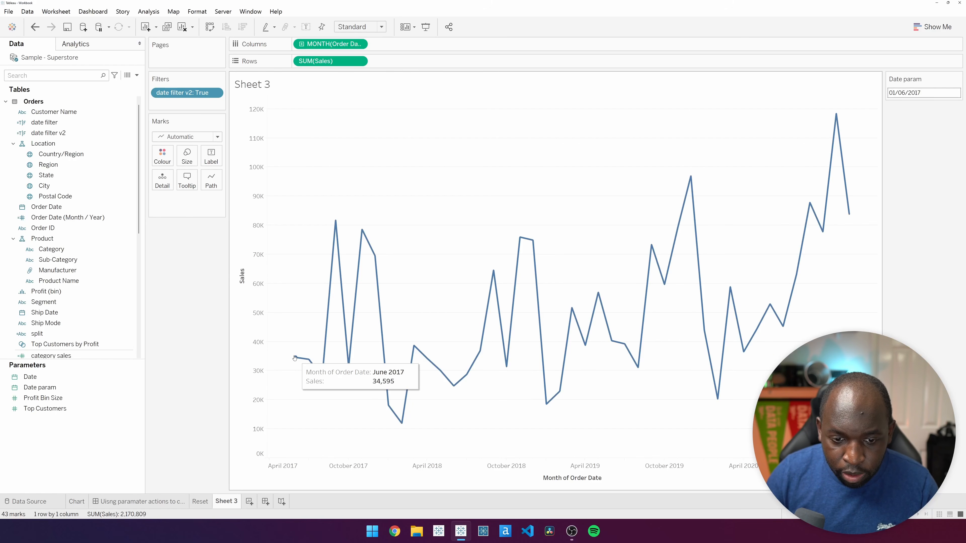
# Set Date param to 01/04/2017 from its calendar
pyautogui.click(915, 92)
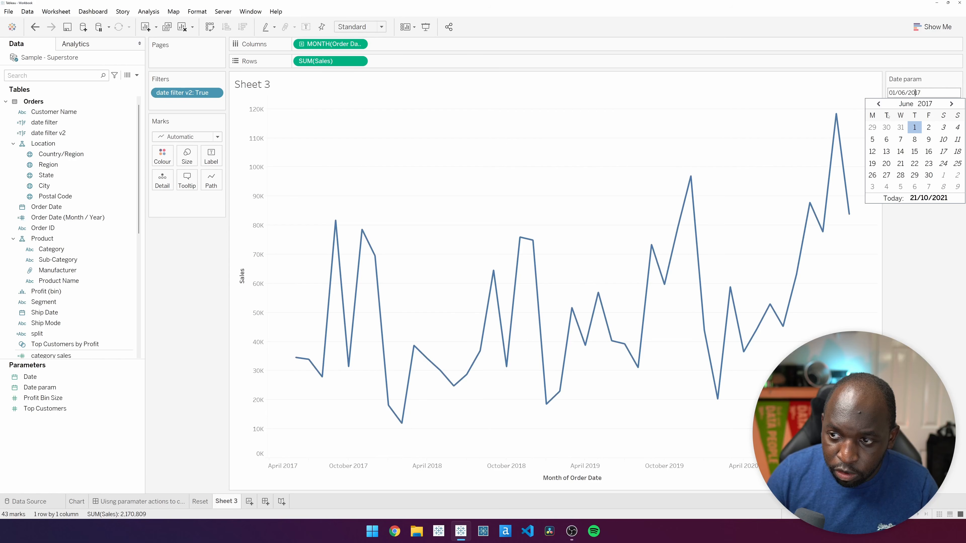
pyautogui.click(878, 103)
pyautogui.click(878, 104)
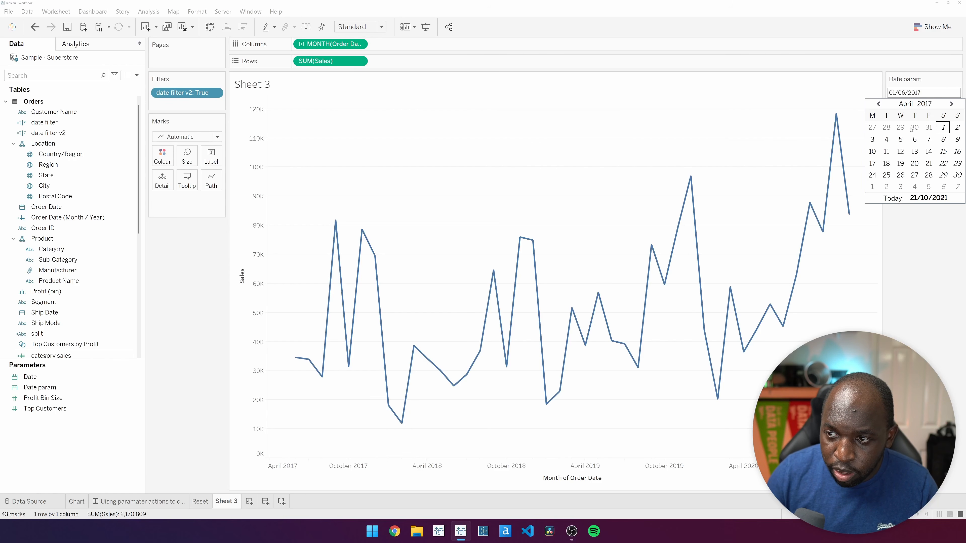
pyautogui.click(938, 129)
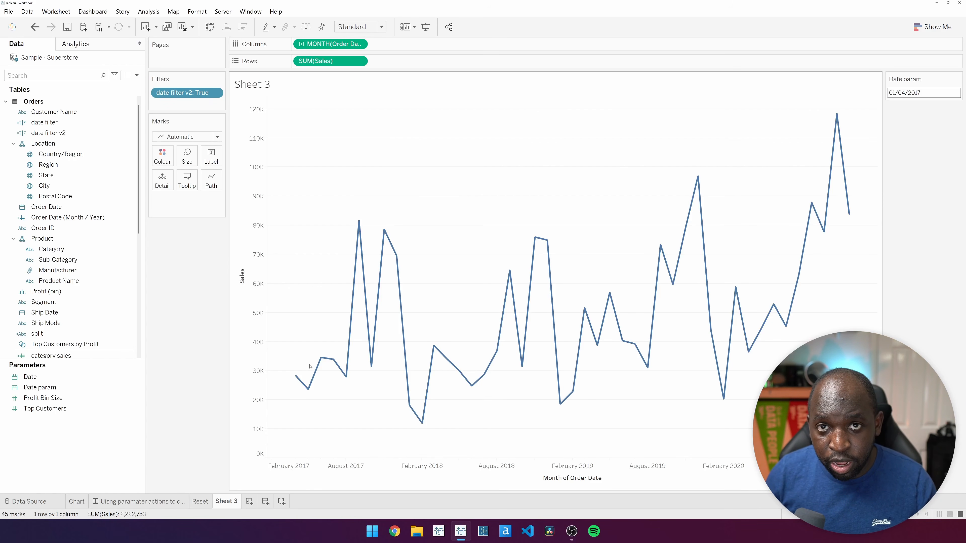
# Create a new dashboard
pyautogui.click(265, 501)
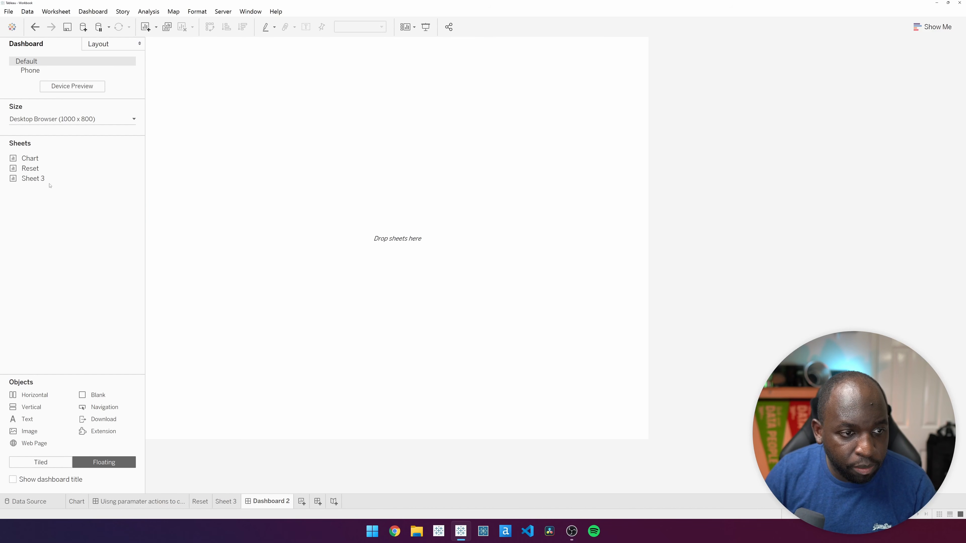
pyautogui.moveTo(49, 183); pyautogui.dragTo(483, 218)
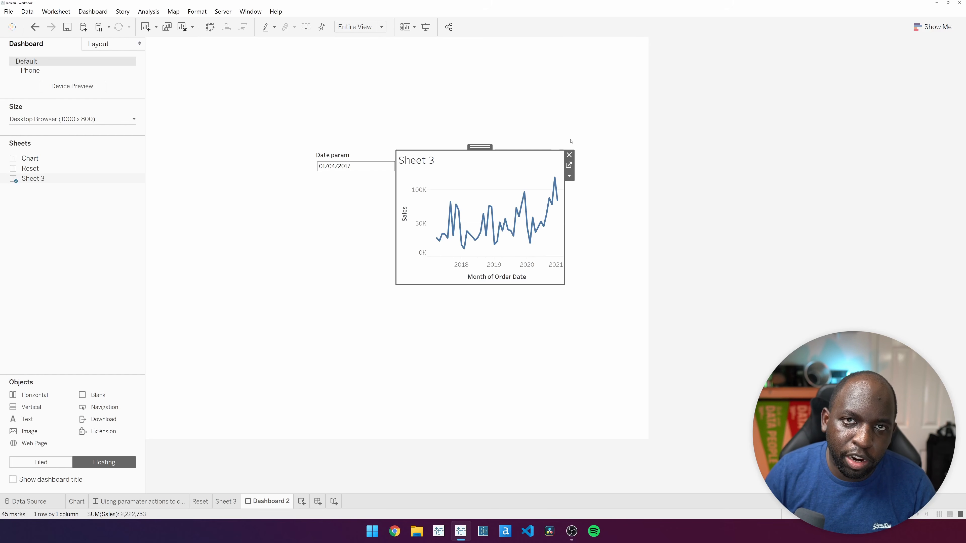
pyautogui.click(569, 155)
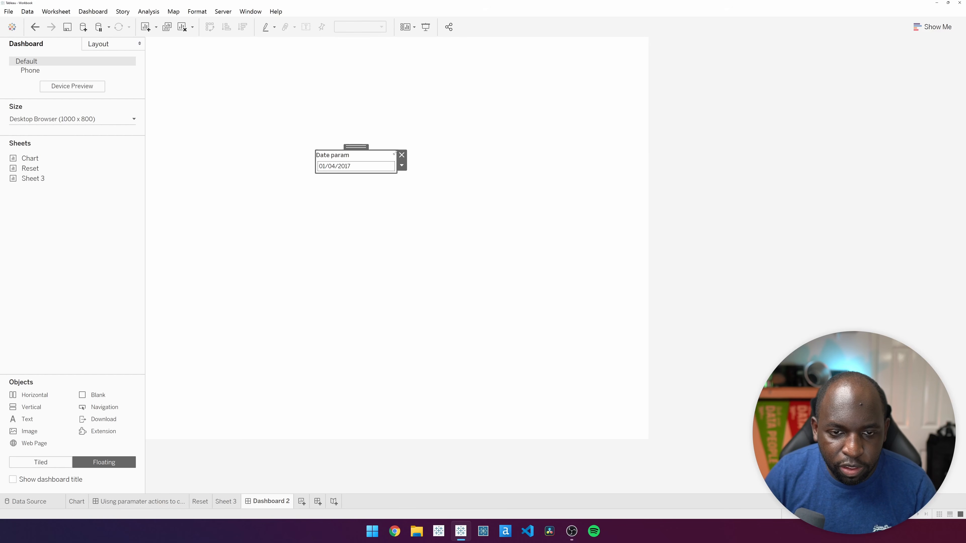
pyautogui.click(402, 155)
# Switch the dashboard's object placement to Tiled and add Sheet 3 together with its Date param control
pyautogui.click(28, 463)
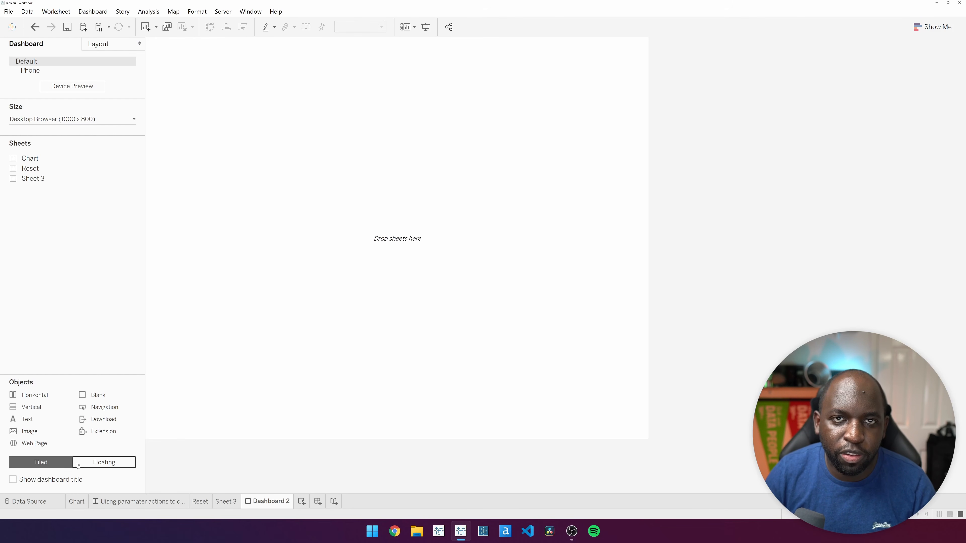
pyautogui.moveTo(25, 178); pyautogui.dragTo(298, 160)
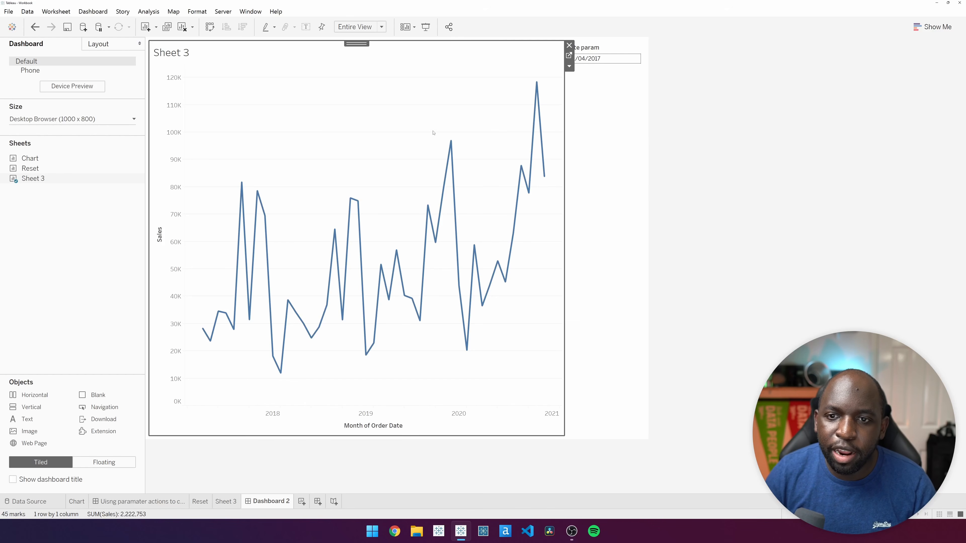
pyautogui.click(627, 54)
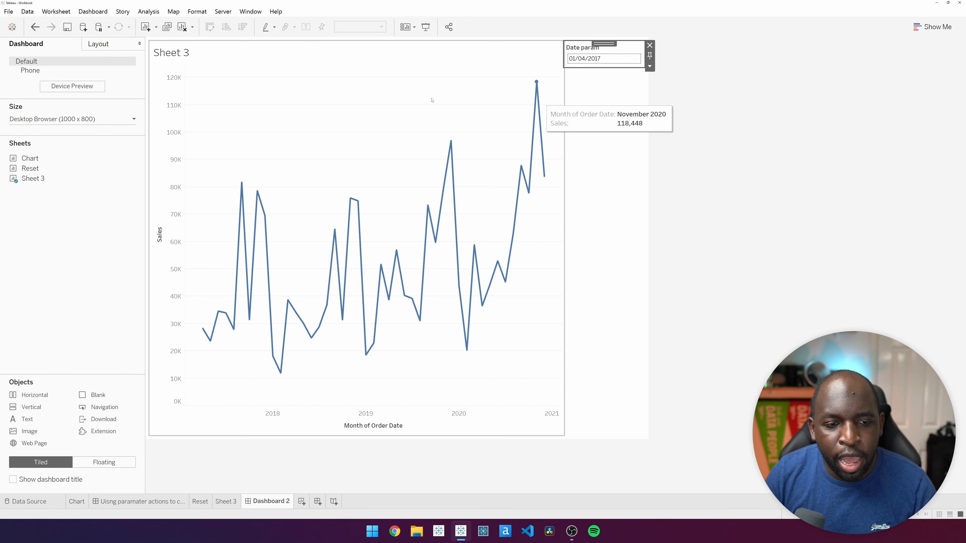
pyautogui.click(304, 125)
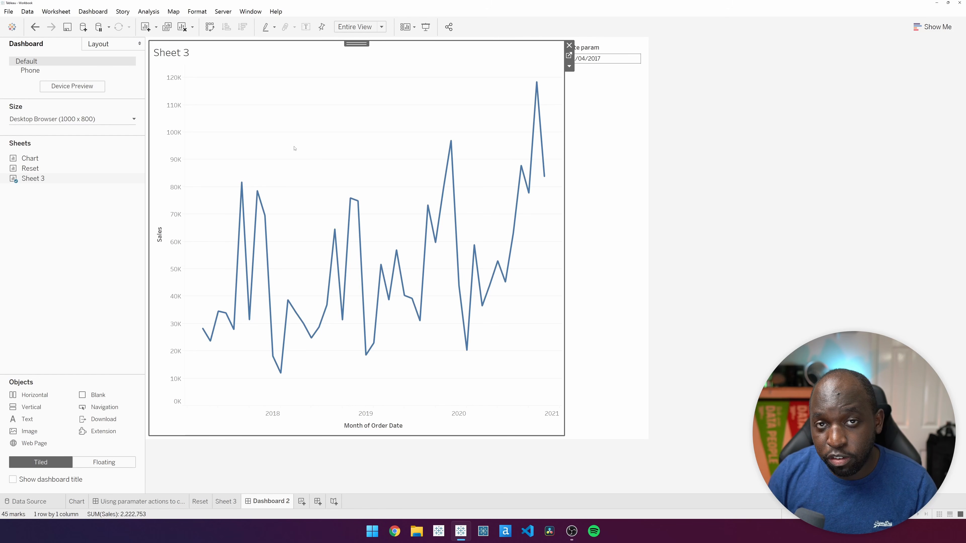
# Add a Change Parameter dashboard action that runs on Select in Sheet 3 and sets Date param from MONTH(Order Date), keeping the current value when cleared
pyautogui.click(102, 12)
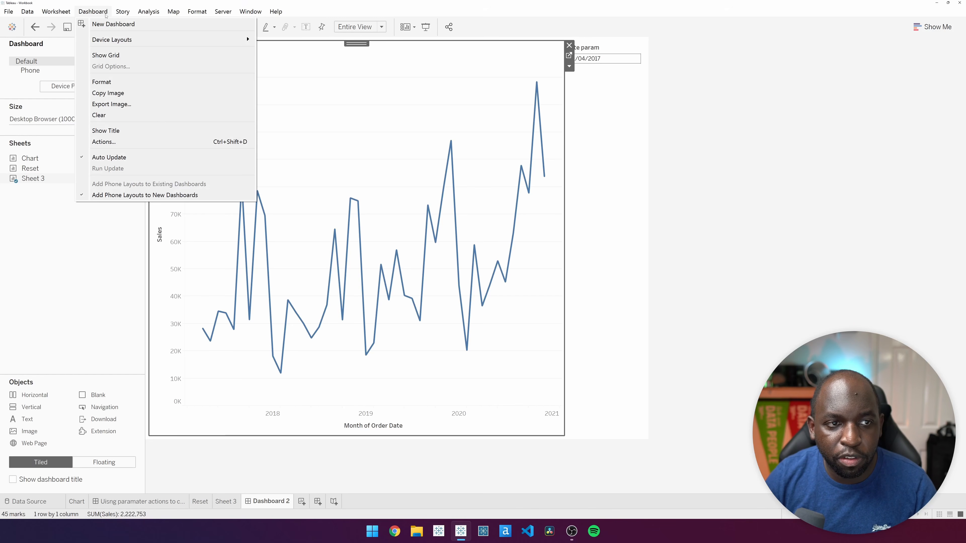
pyautogui.click(109, 142)
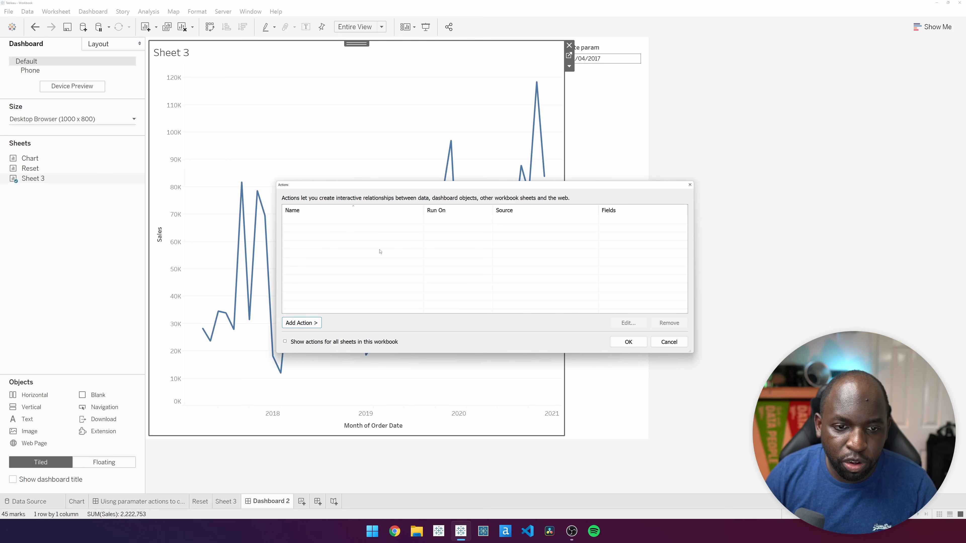
pyautogui.click(302, 323)
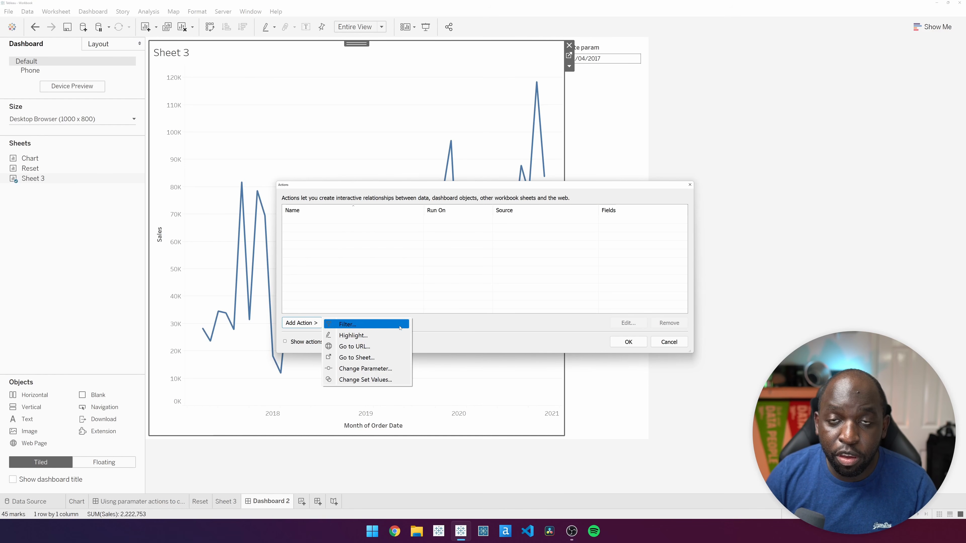
pyautogui.click(393, 369)
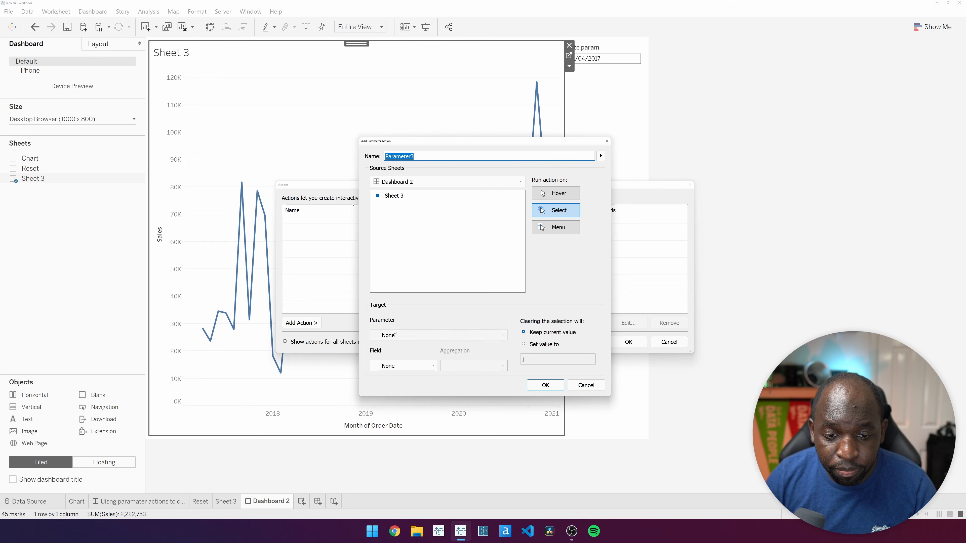
pyautogui.click(419, 335)
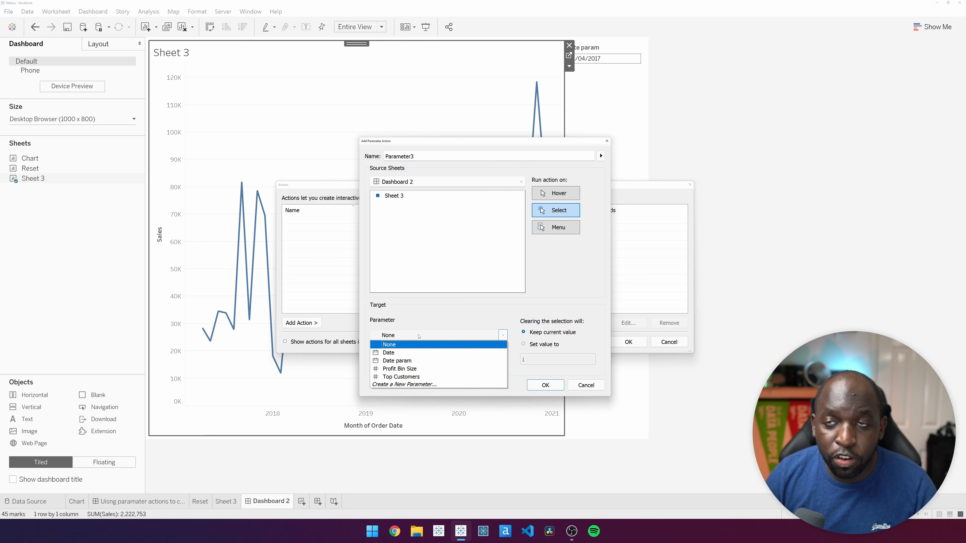
pyautogui.click(415, 362)
pyautogui.click(415, 366)
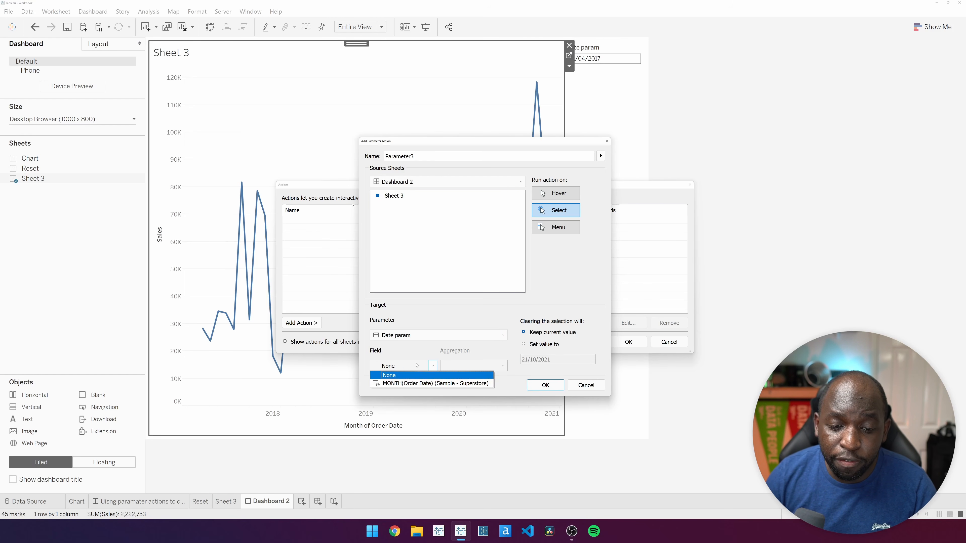
pyautogui.click(412, 383)
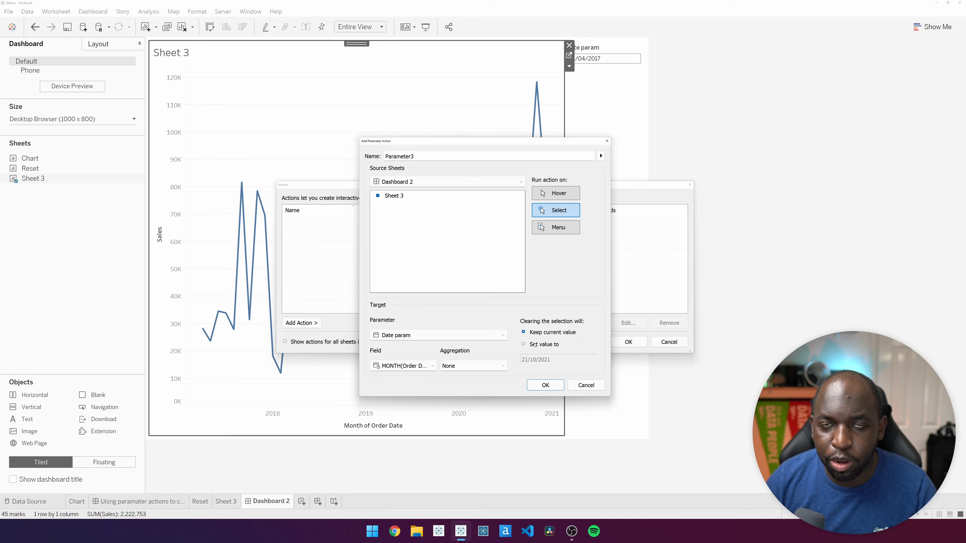
pyautogui.click(557, 388)
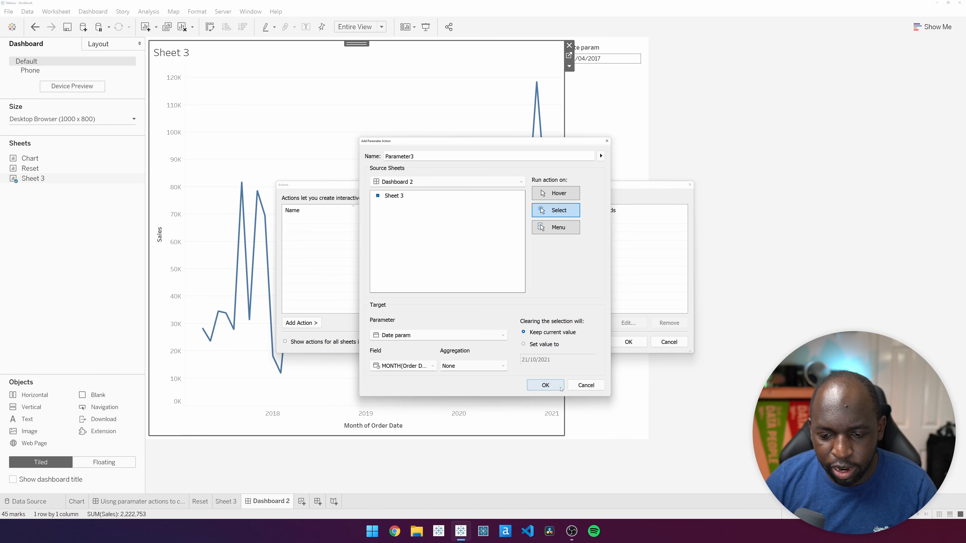
pyautogui.click(631, 343)
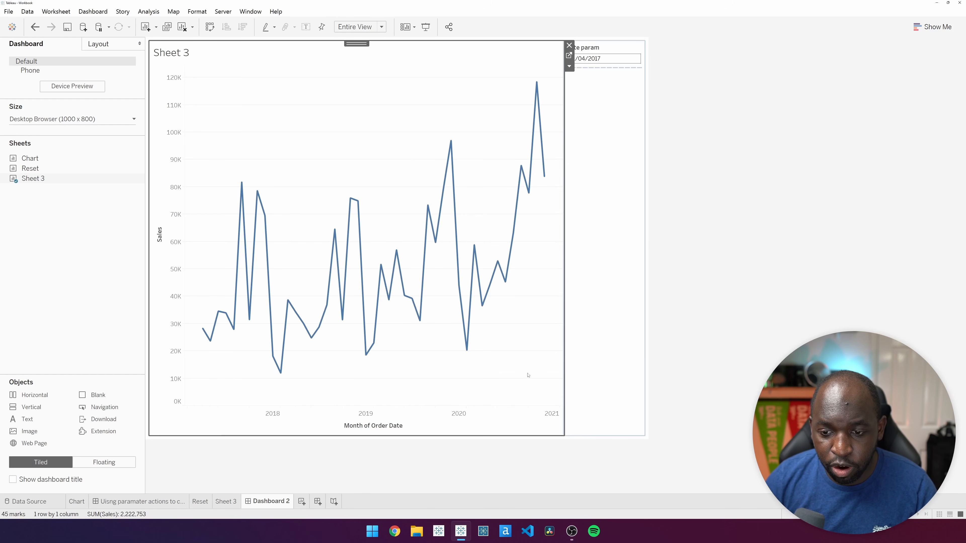
# Test the parameter action by selecting successively later points on the sales line, ending with December 2020, and view the Date param calendar
pyautogui.moveTo(352, 201)
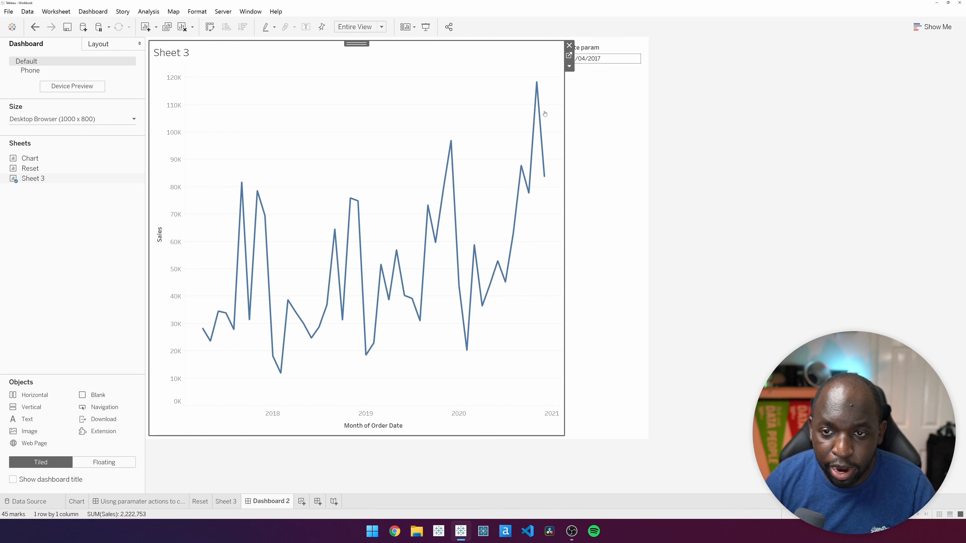
pyautogui.click(350, 198)
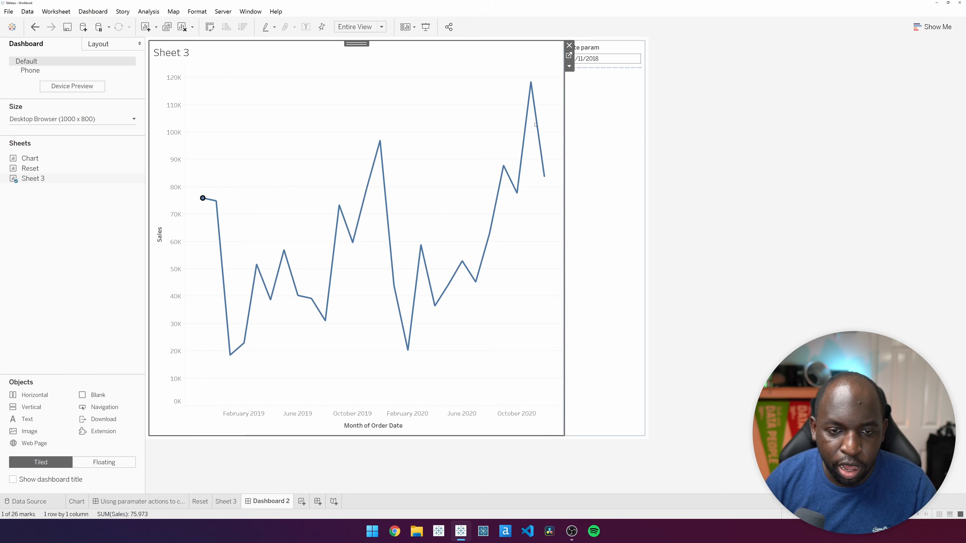
pyautogui.click(380, 142)
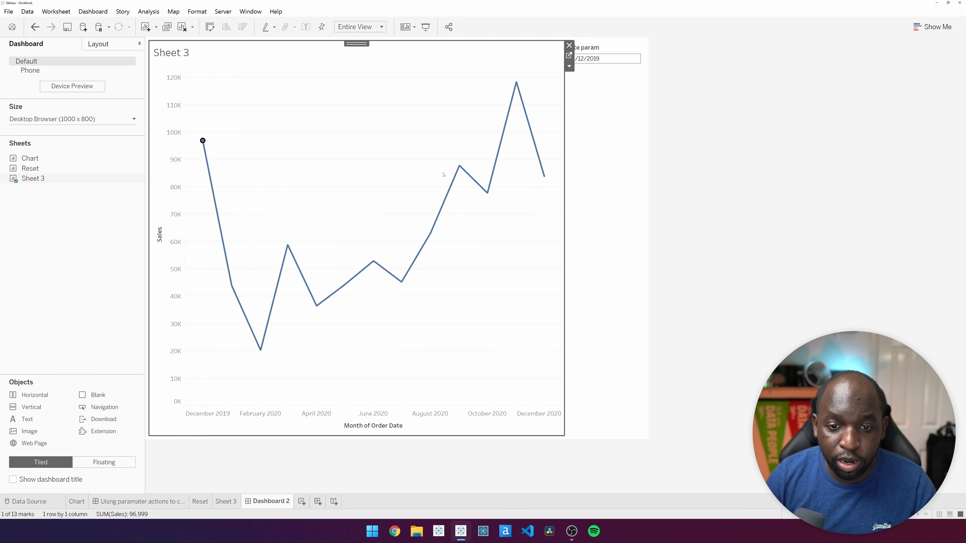
pyautogui.click(459, 166)
pyautogui.click(431, 81)
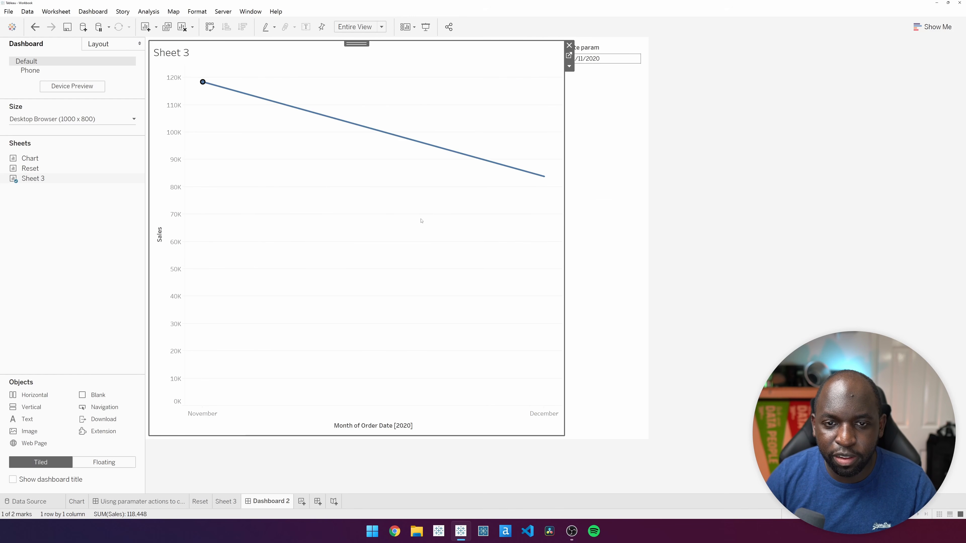
pyautogui.click(544, 176)
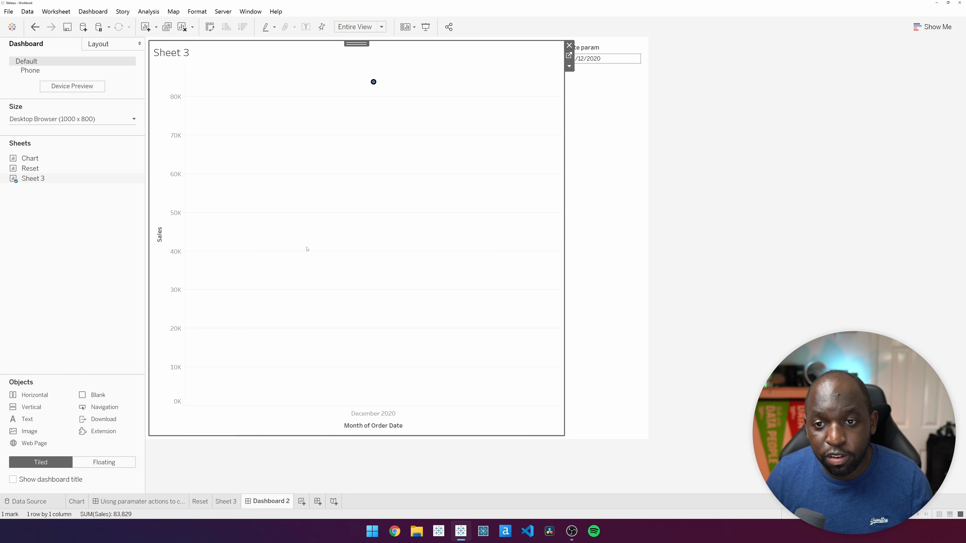
pyautogui.click(612, 57)
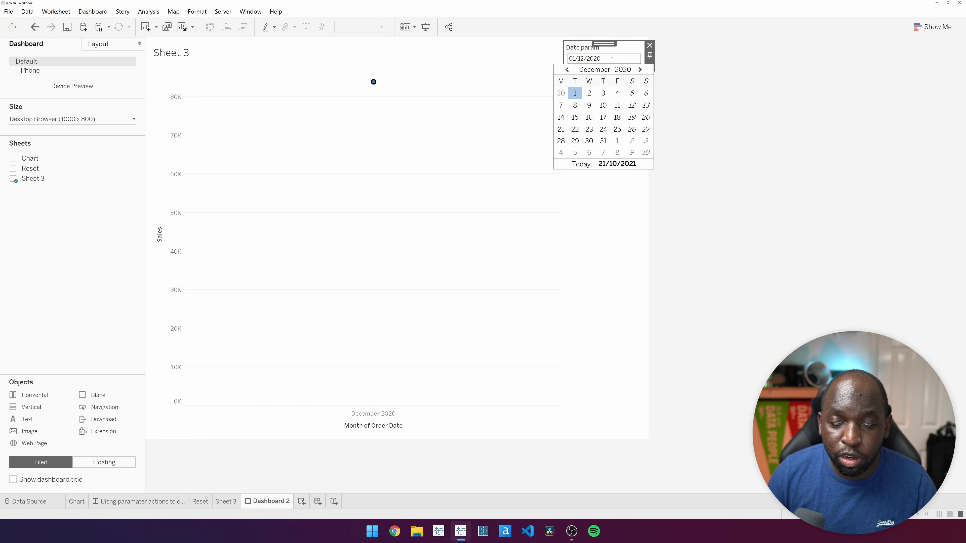
pyautogui.click(758, 152)
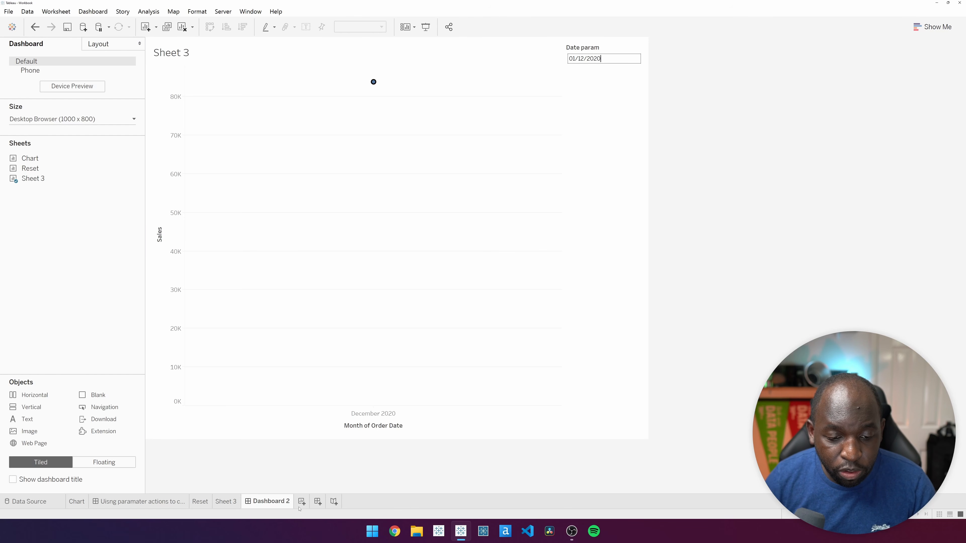
# Return to Sheet 3 and start a new calculated field
pyautogui.click(230, 503)
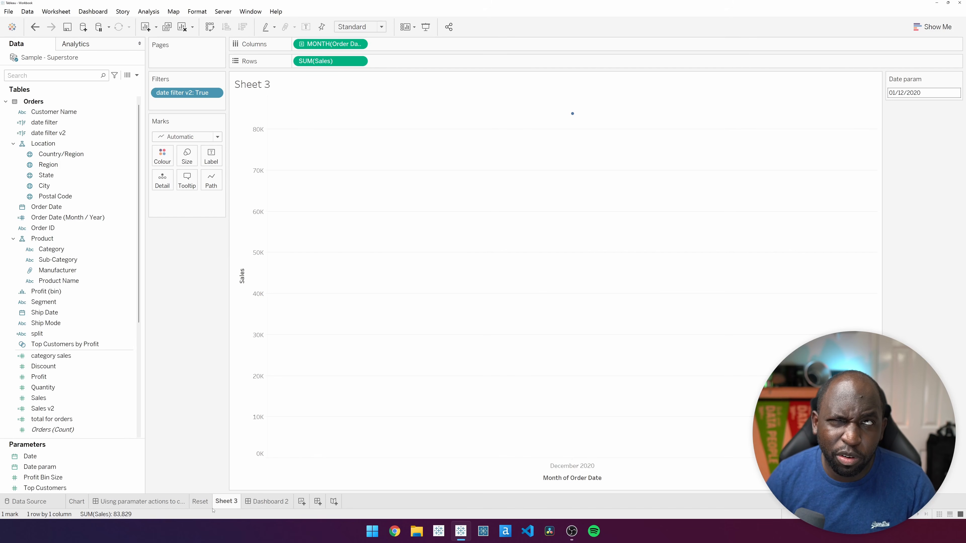
pyautogui.moveTo(213, 510)
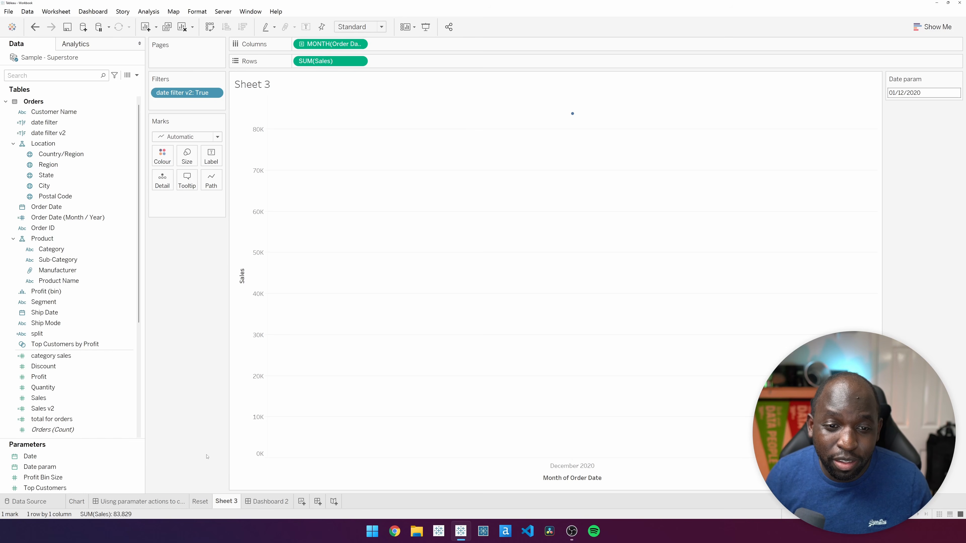
pyautogui.click(137, 76)
pyautogui.click(110, 87)
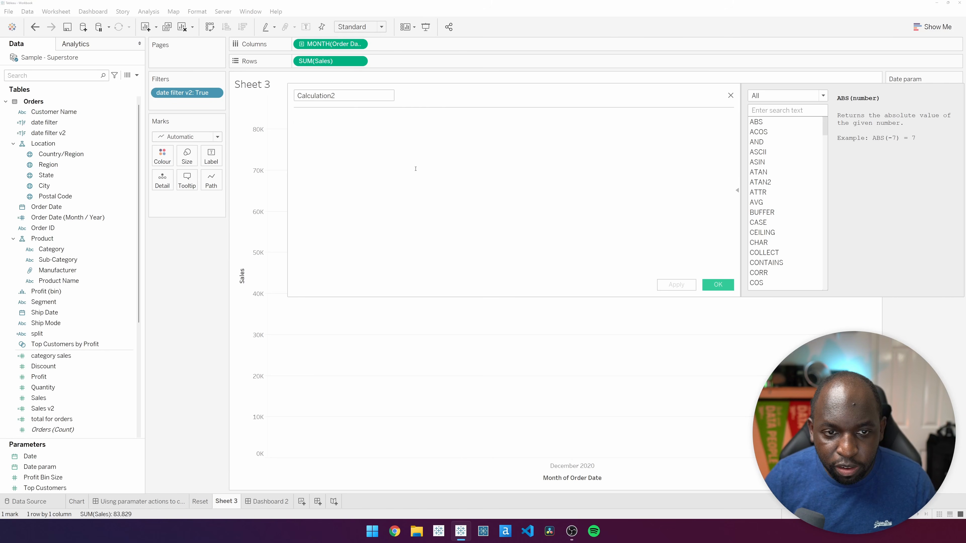
pyautogui.write('fi')
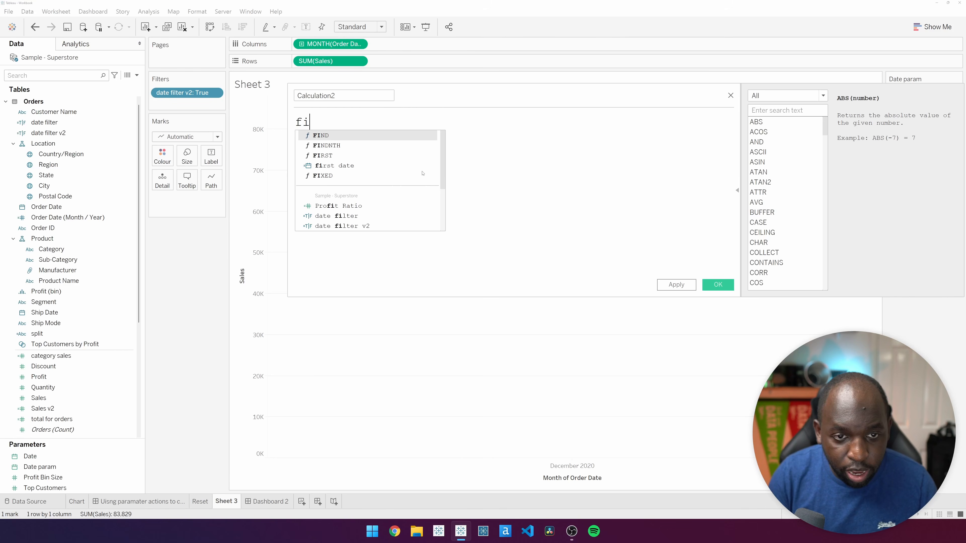
pyautogui.press('BackSpace')
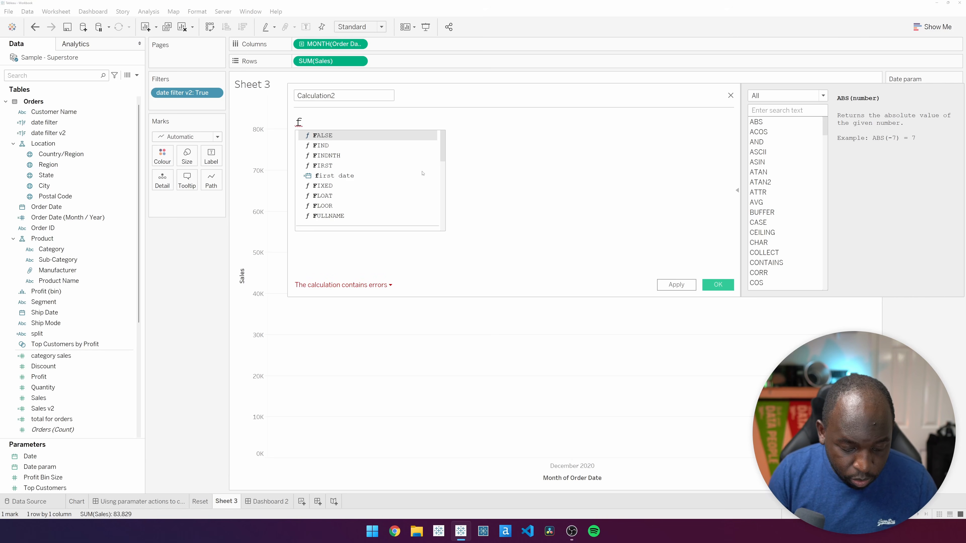
pyautogui.press('BackSpace')
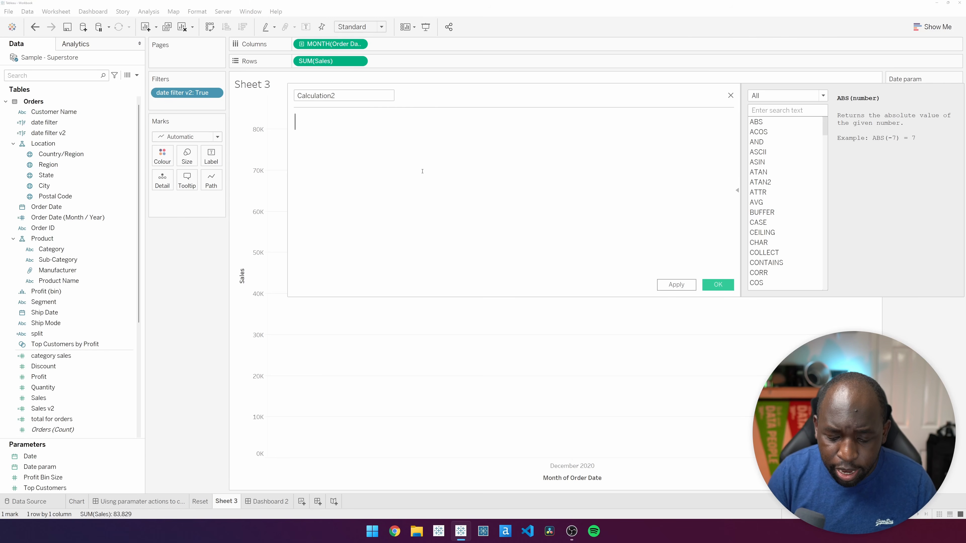
# Enter the formula {MIN([Order Date])} in the new calculated field
pyautogui.write('{ }')
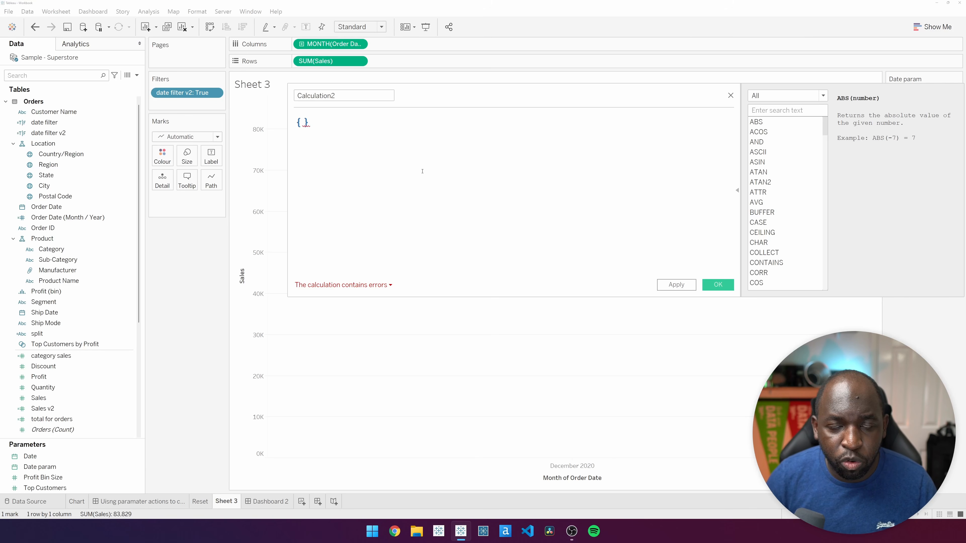
pyautogui.press('Left')
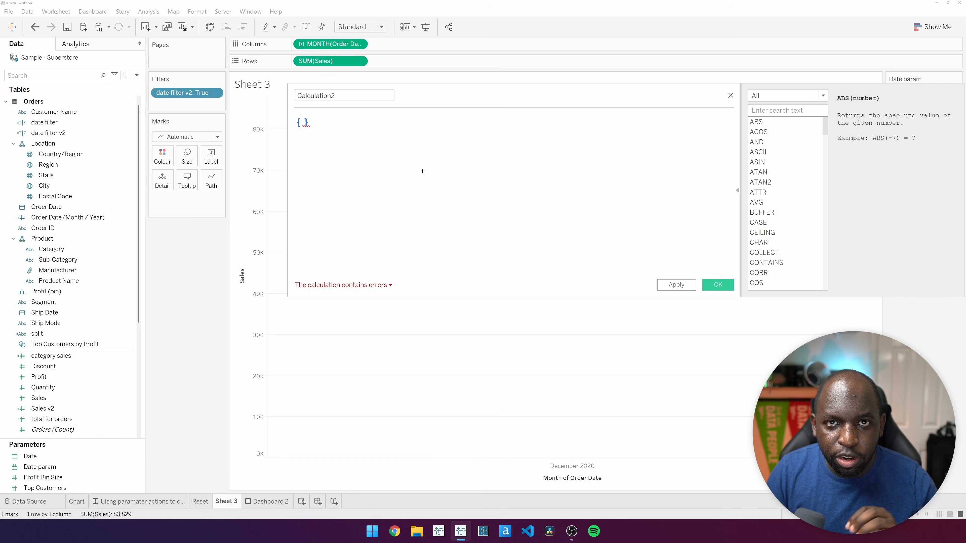
pyautogui.write('min')
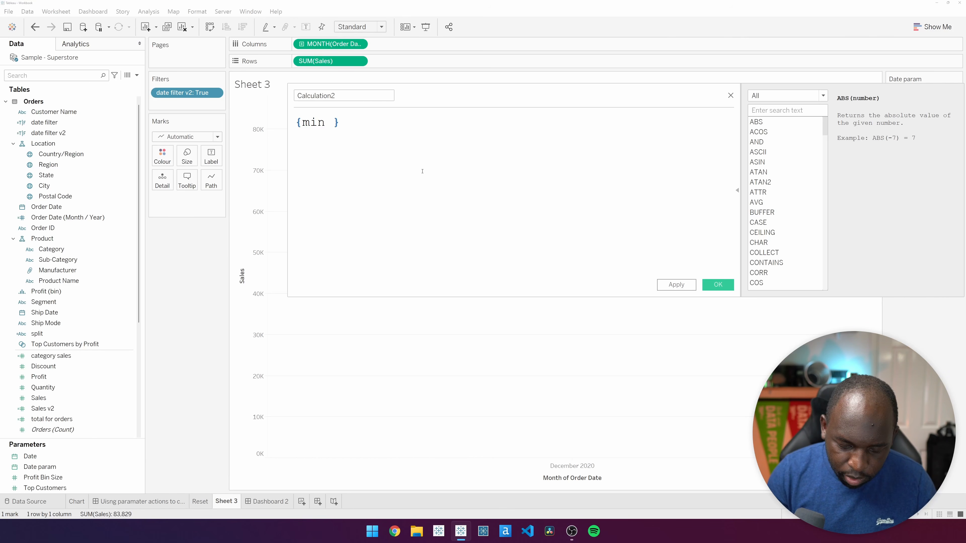
pyautogui.press('BackSpace')
pyautogui.press('Return')
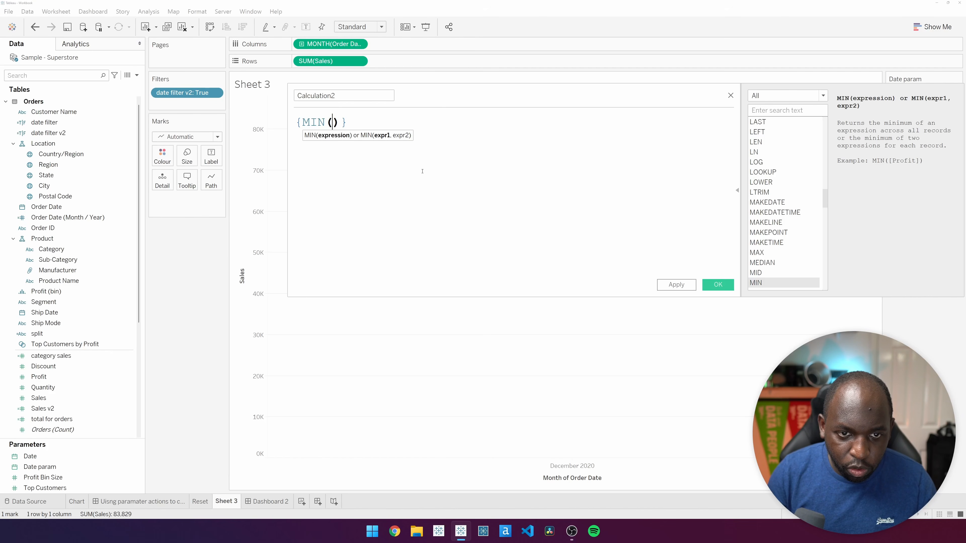
pyautogui.write('[ord')
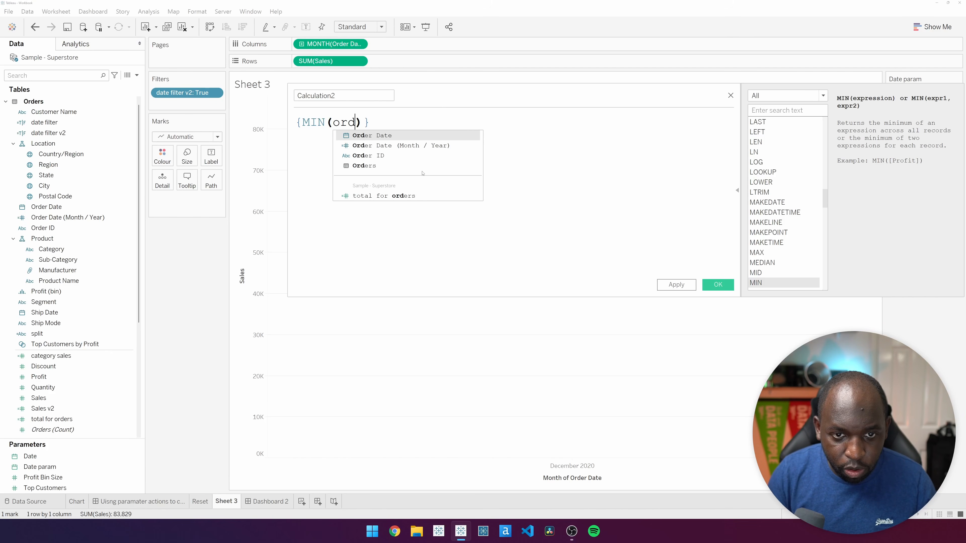
pyautogui.press('Return')
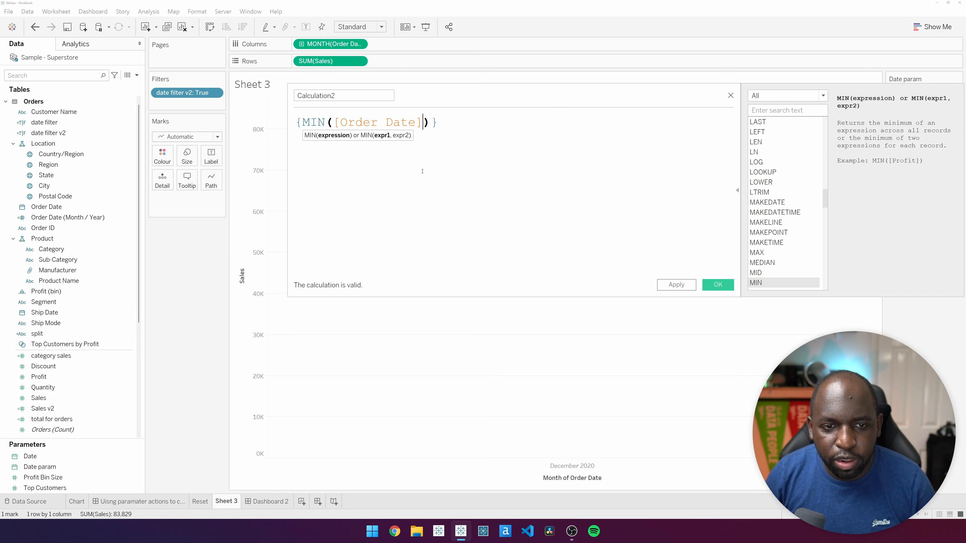
# Name the calculated field "Smallest date" and save it
pyautogui.doubleClick(365, 96)
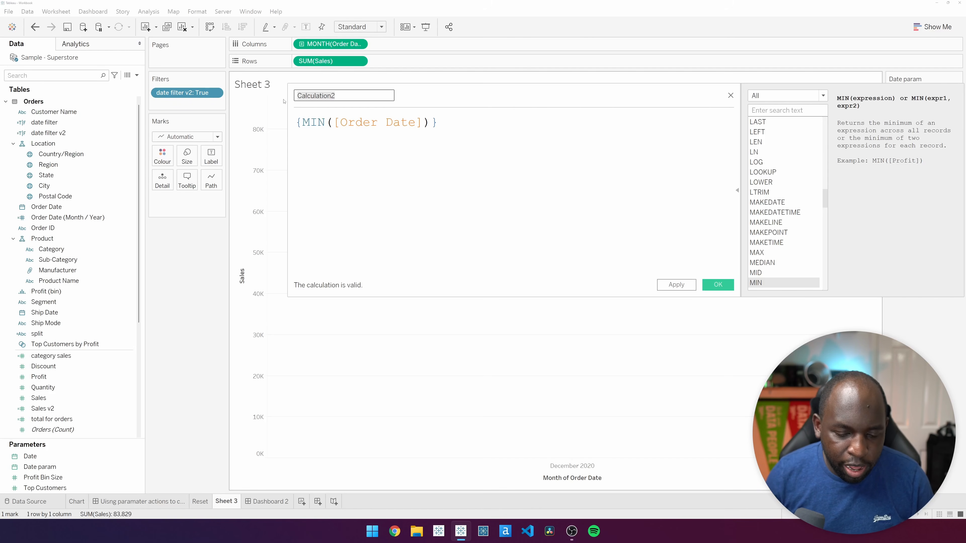
pyautogui.write('Smalles')
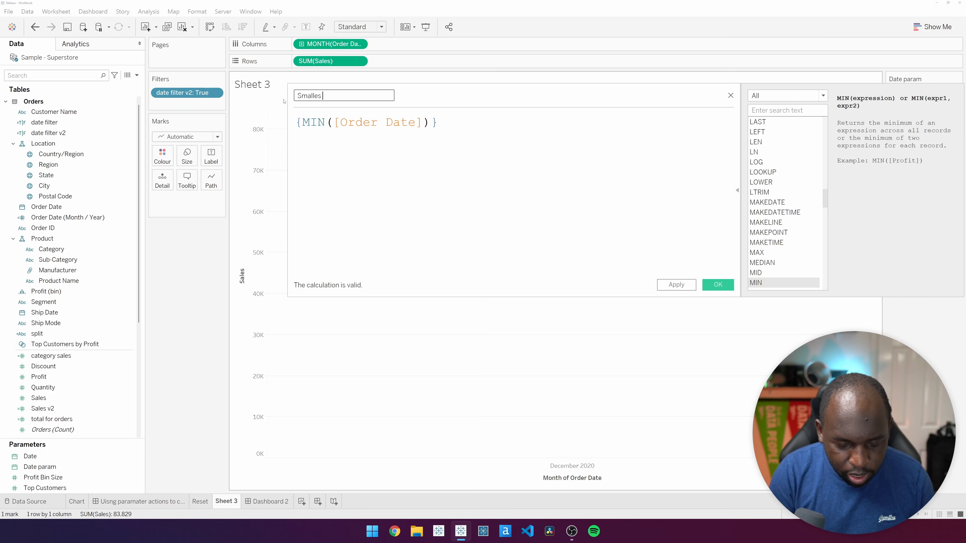
pyautogui.write(' date')
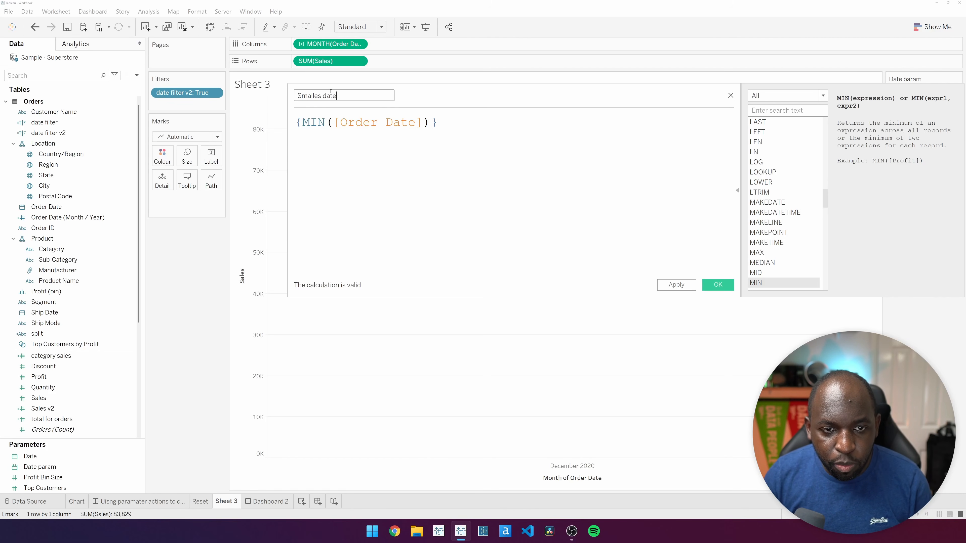
pyautogui.write('t')
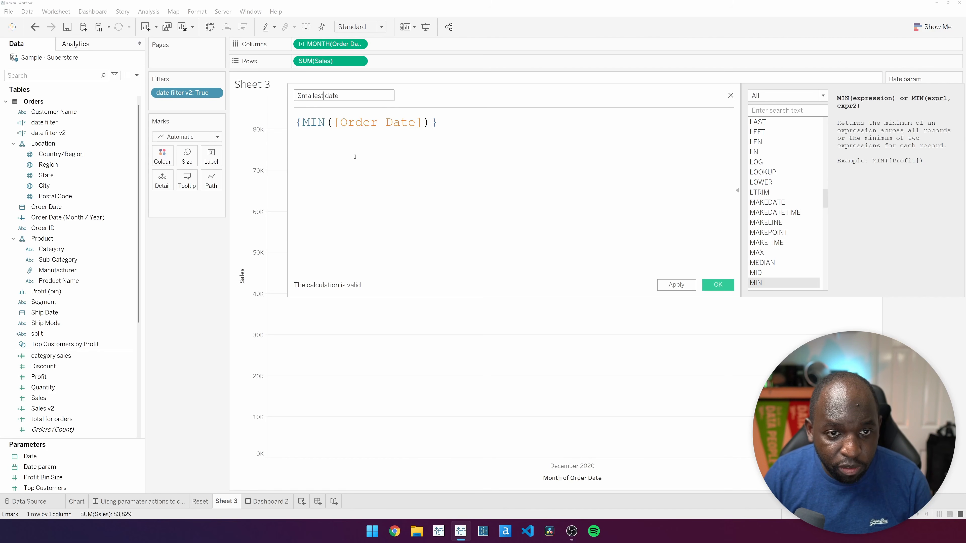
pyautogui.click(681, 284)
pyautogui.click(717, 285)
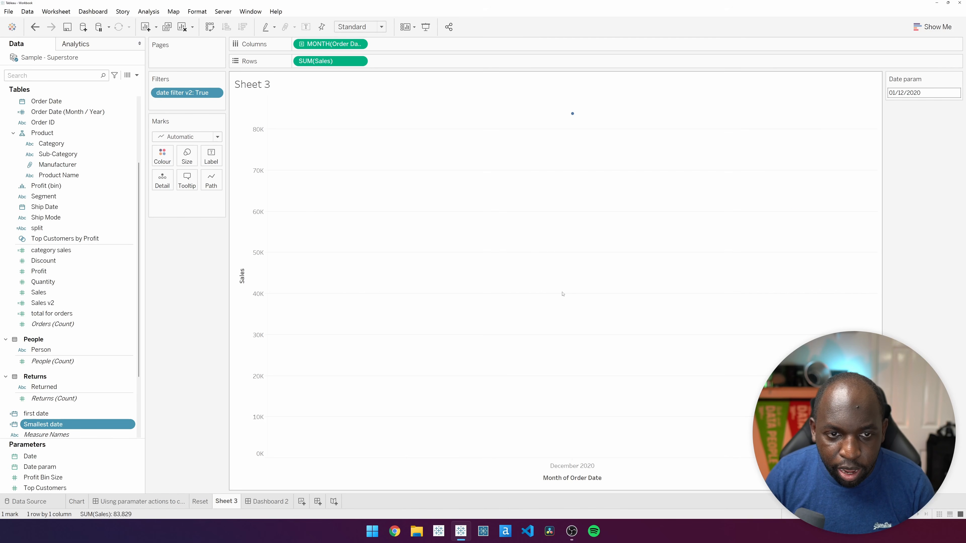
# Create a new worksheet showing Smallest date as text, at the continuous Day level with full date
pyautogui.click(302, 502)
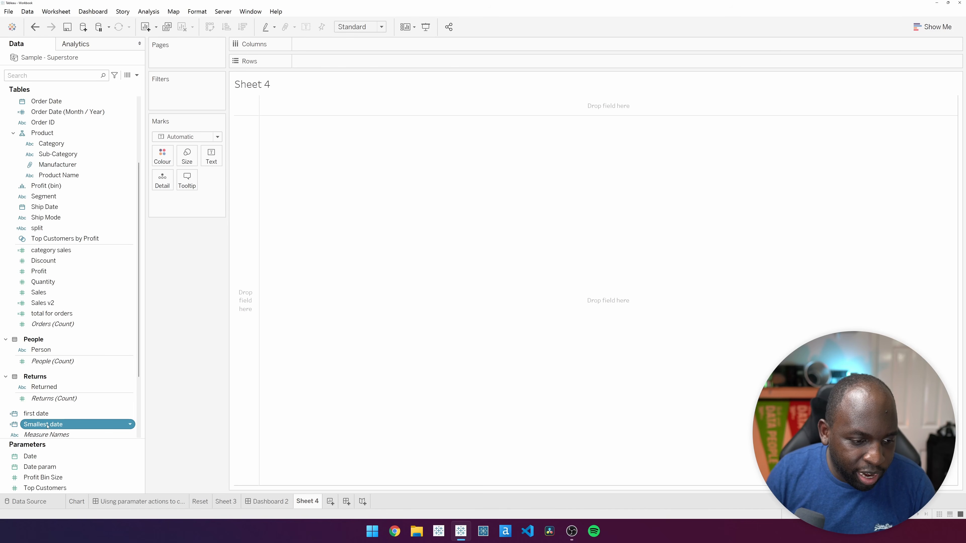
pyautogui.moveTo(41, 429); pyautogui.dragTo(208, 156)
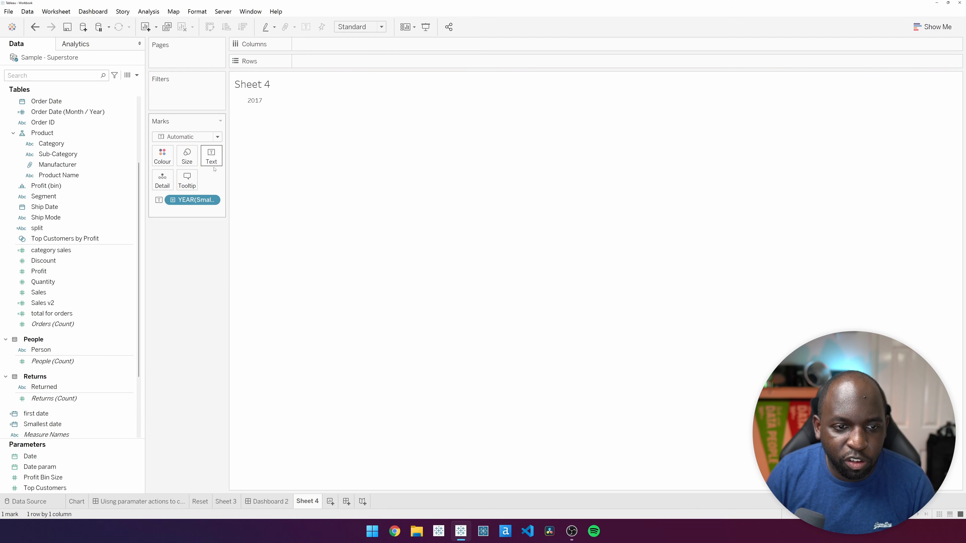
pyautogui.click(213, 200)
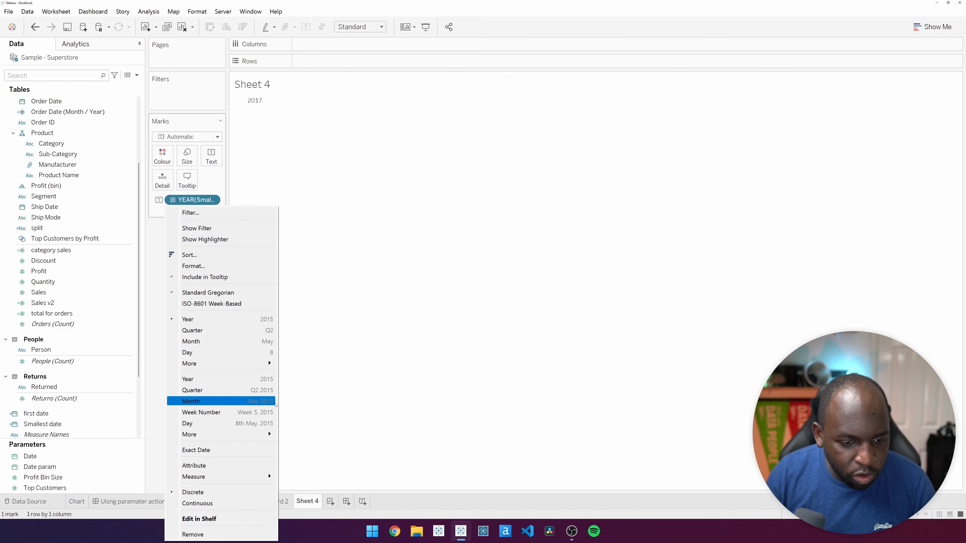
pyautogui.click(243, 423)
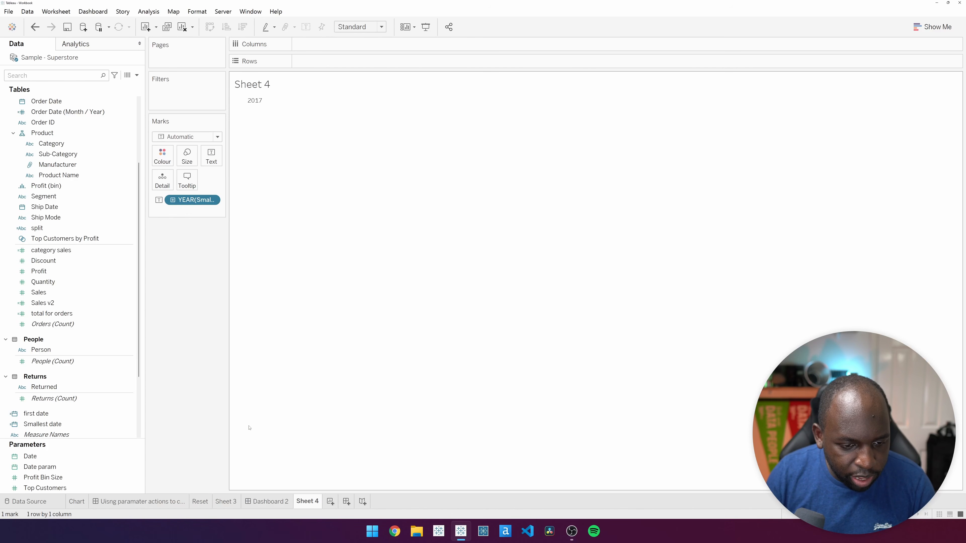
pyautogui.moveTo(262, 102)
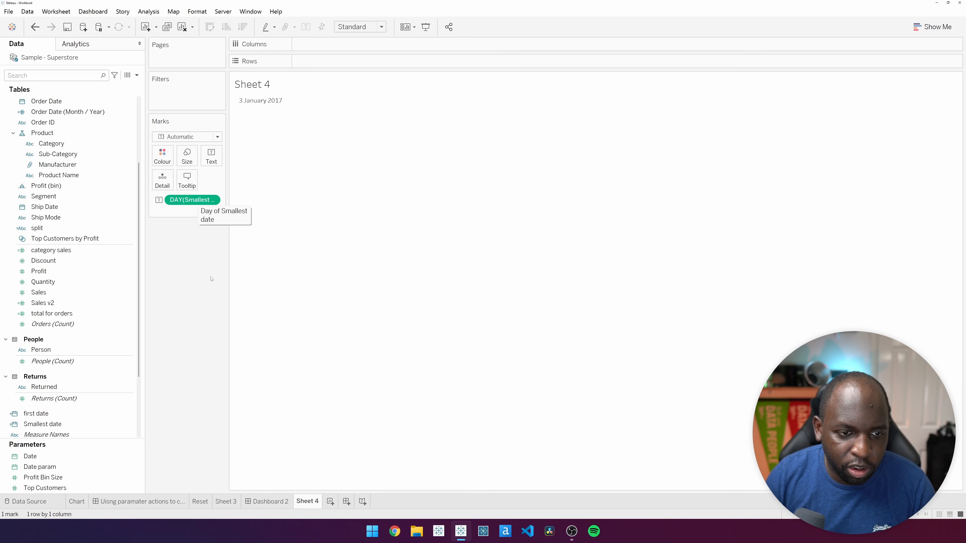
# Replace the text mark's label with "Reset my view"
pyautogui.click(211, 160)
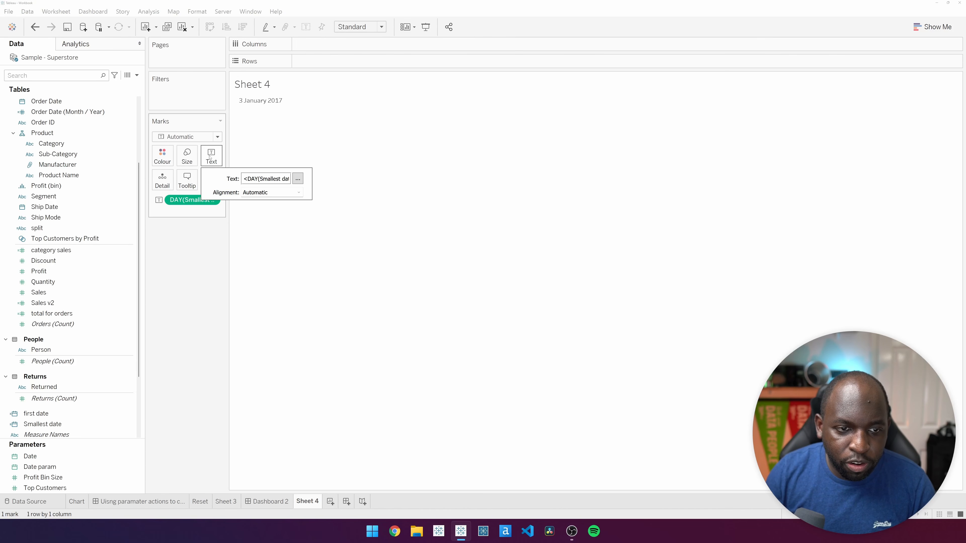
pyautogui.click(298, 179)
pyautogui.hotkey('ctrl', 'a')
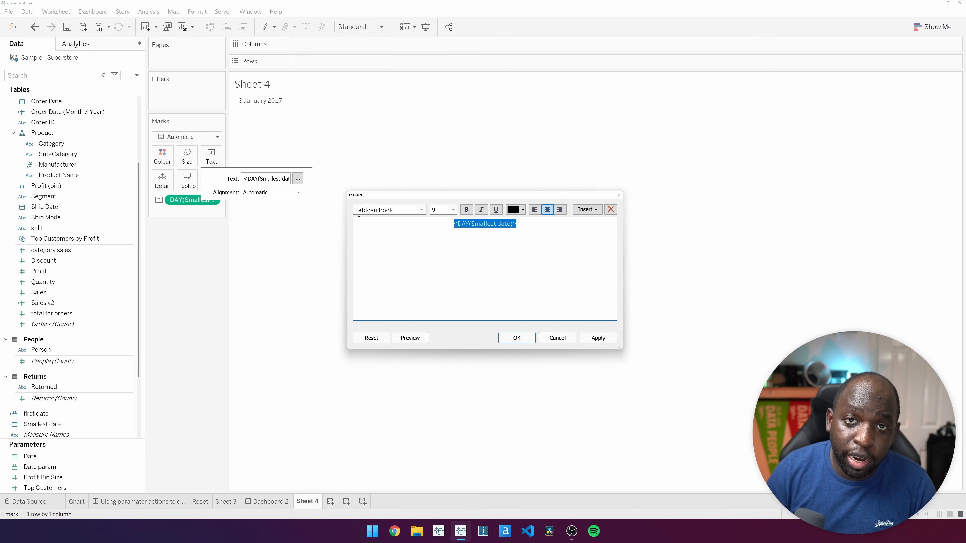
pyautogui.write('R')
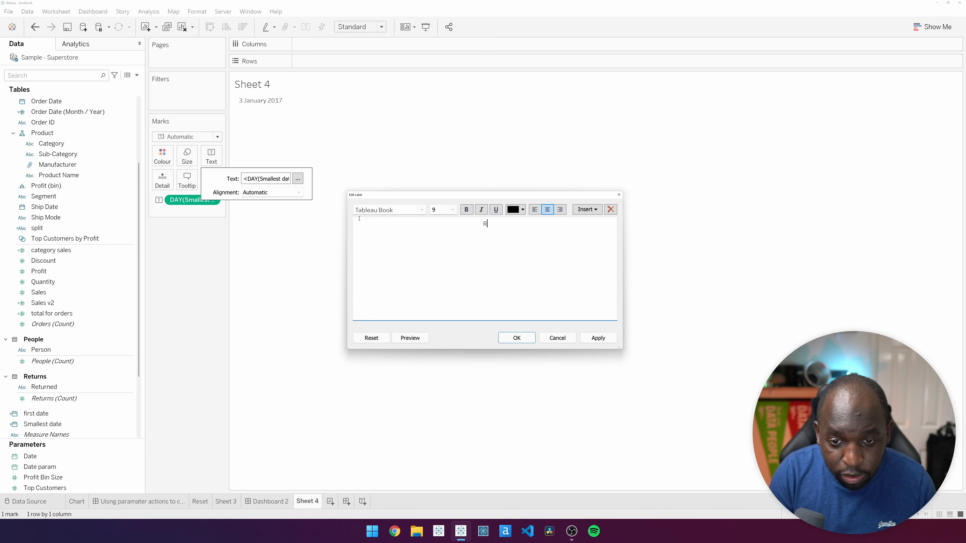
pyautogui.write('eset m')
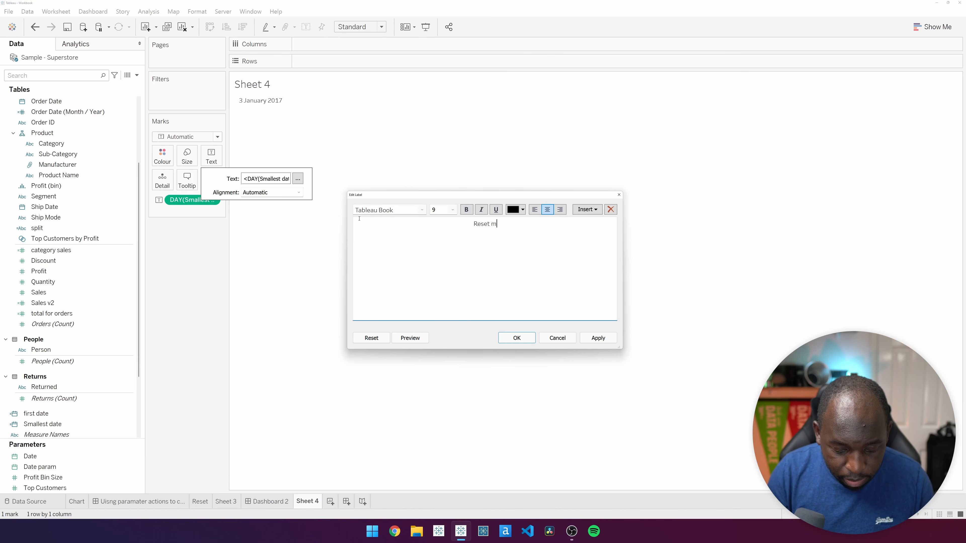
pyautogui.write('y view')
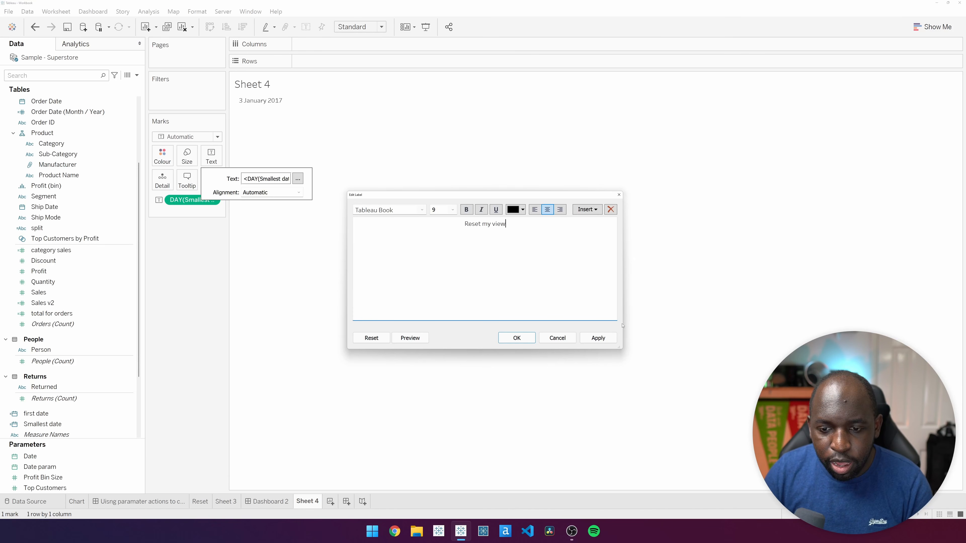
pyautogui.click(605, 342)
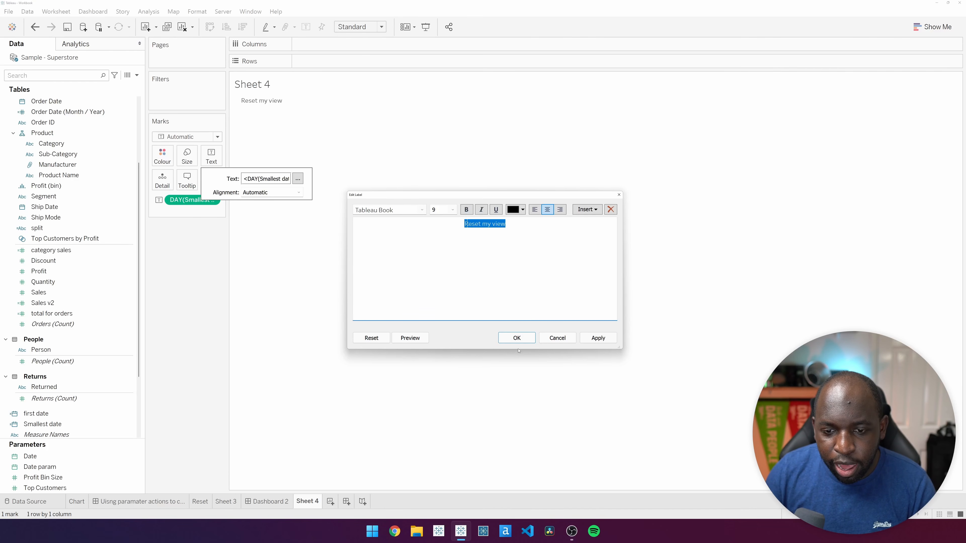
pyautogui.click(517, 338)
pyautogui.click(309, 231)
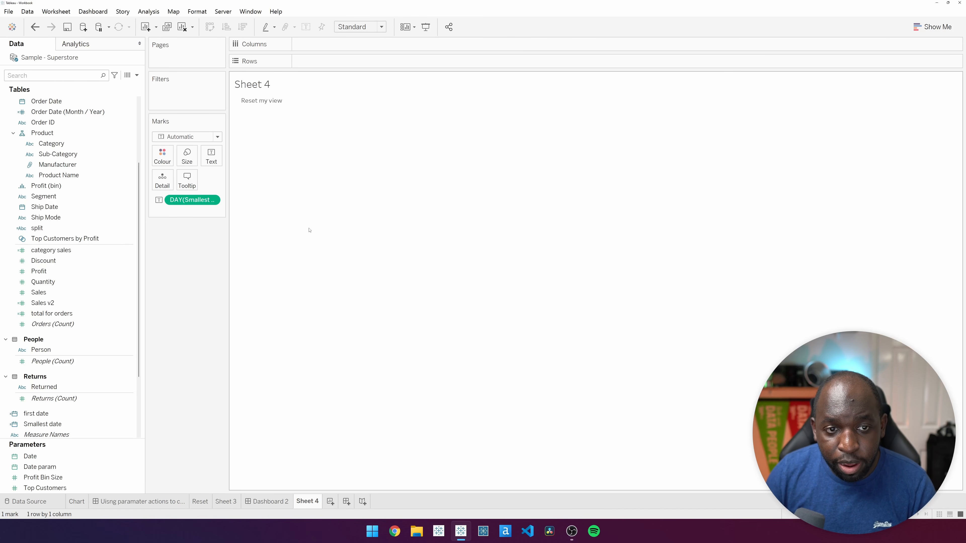
pyautogui.click(271, 103)
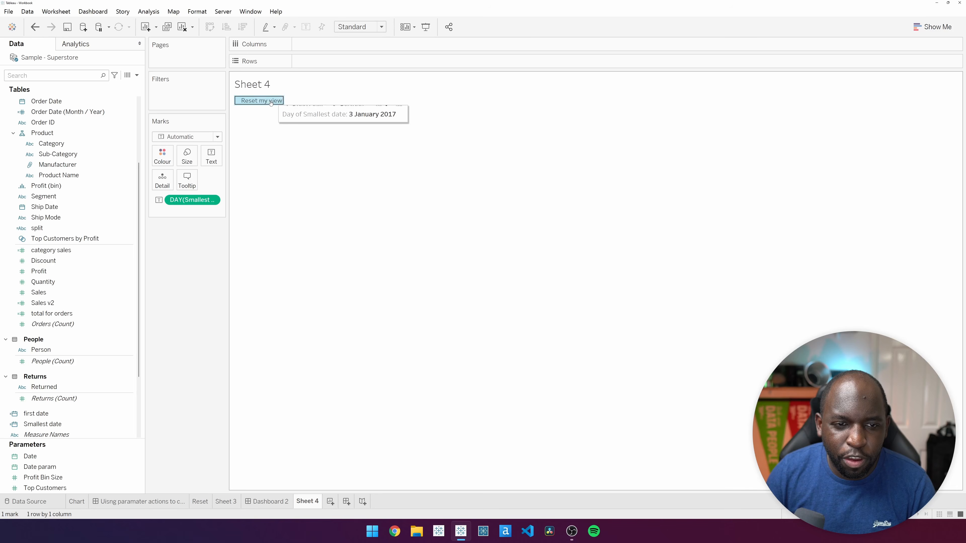
pyautogui.rightClick(276, 104)
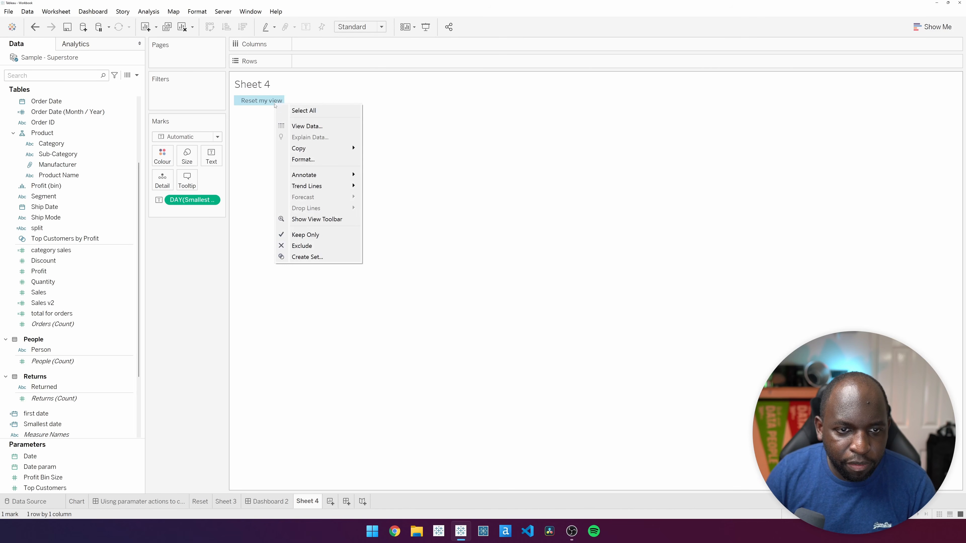
pyautogui.click(257, 142)
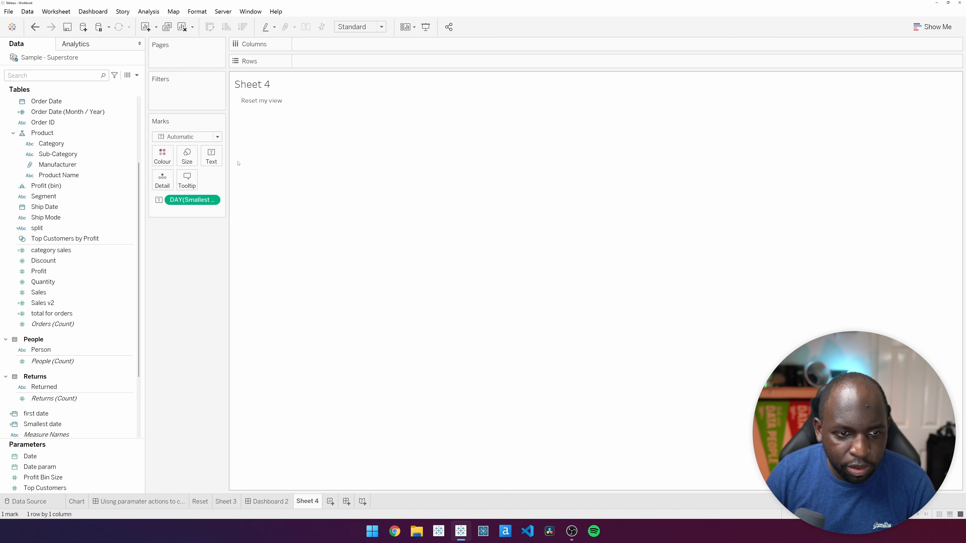
# Set the text mark's alignment to centre horizontally and middle vertically
pyautogui.click(214, 155)
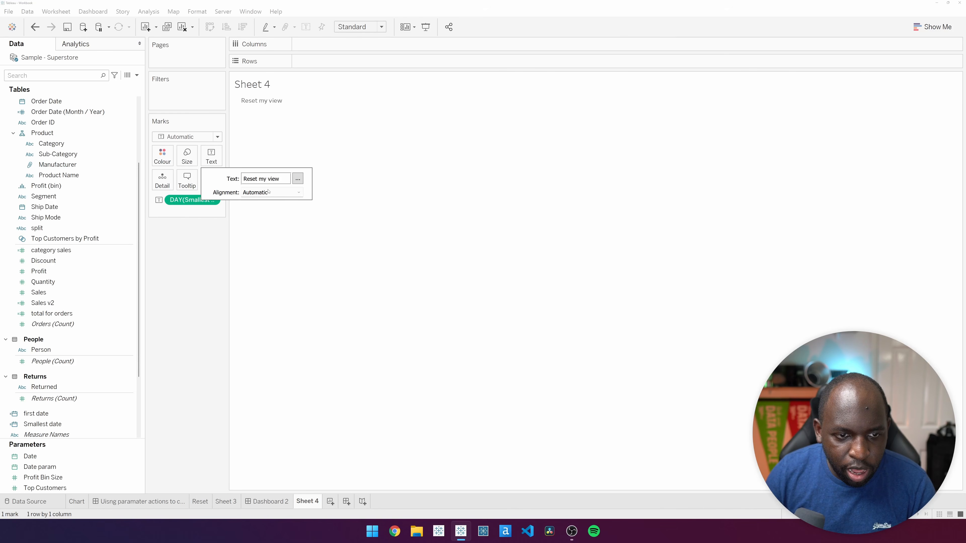
pyautogui.click(268, 191)
pyautogui.click(267, 231)
pyautogui.click(270, 192)
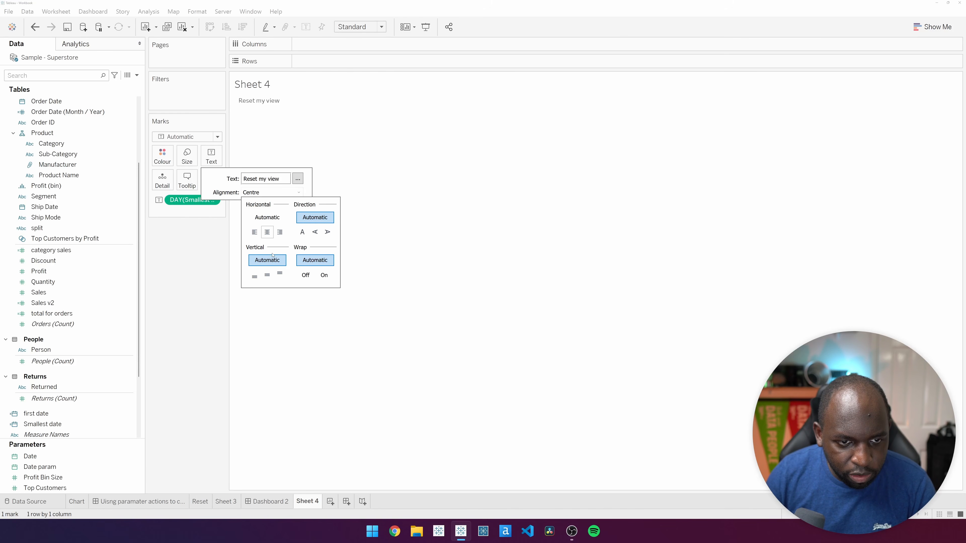
pyautogui.click(267, 275)
pyautogui.click(367, 209)
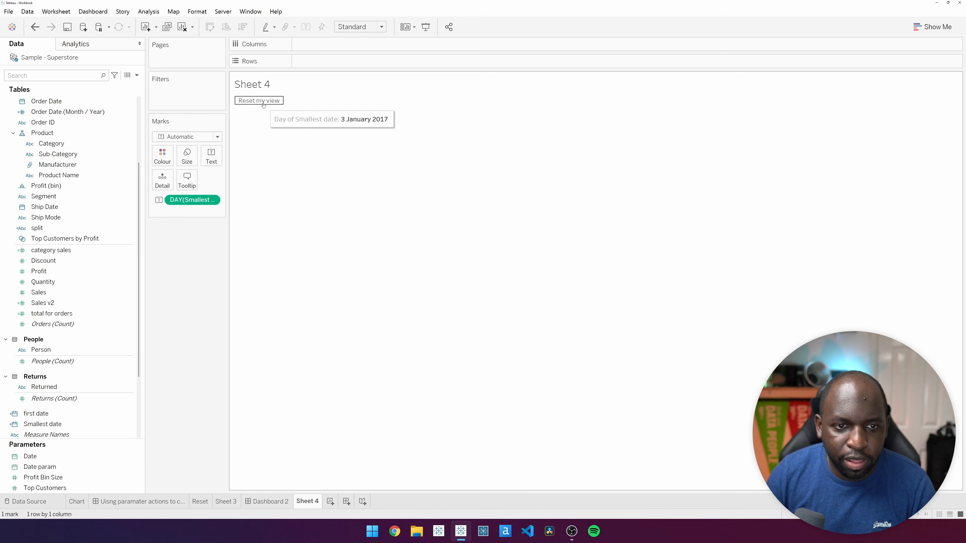
# Fit Sheet 4 to Entire View and check that the whole area is selectable around the "Reset my view" text
pyautogui.click(356, 27)
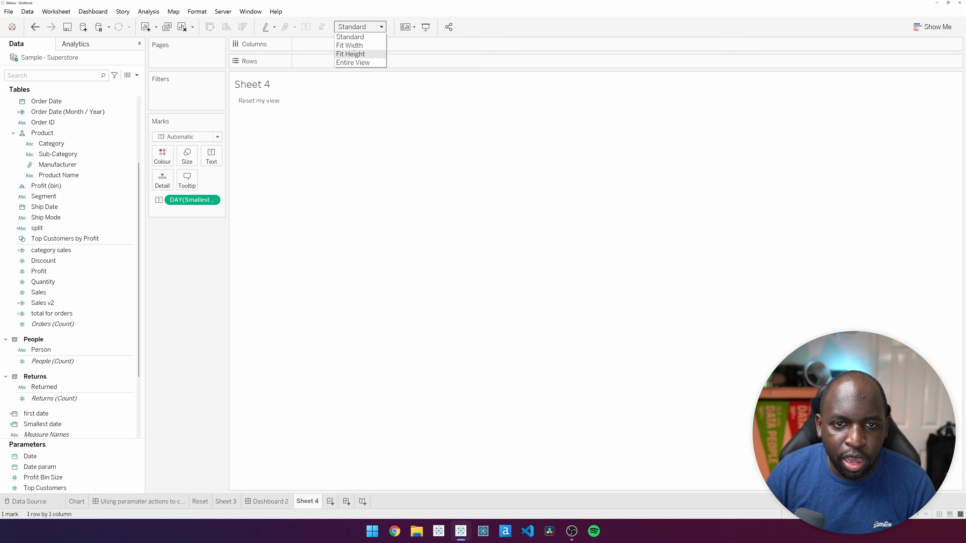
pyautogui.click(353, 62)
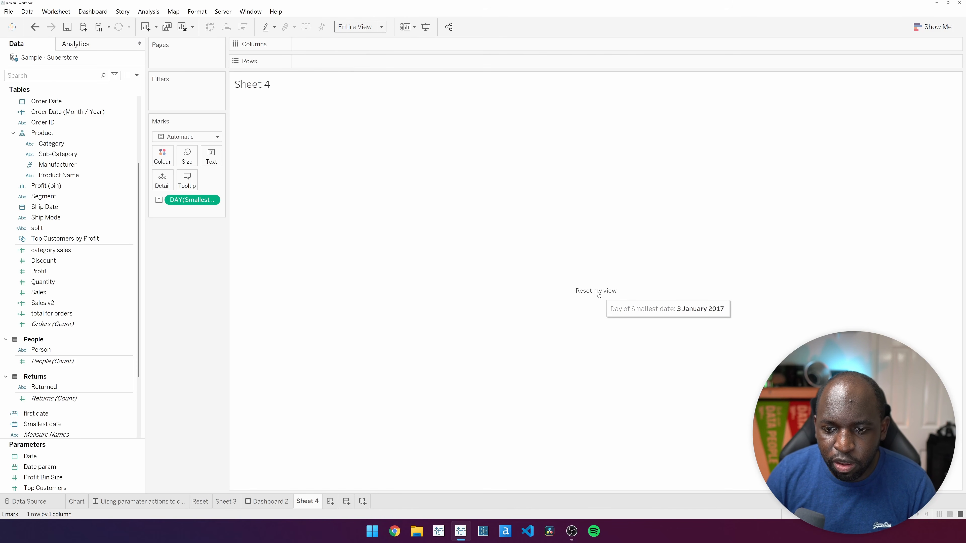
pyautogui.click(599, 294)
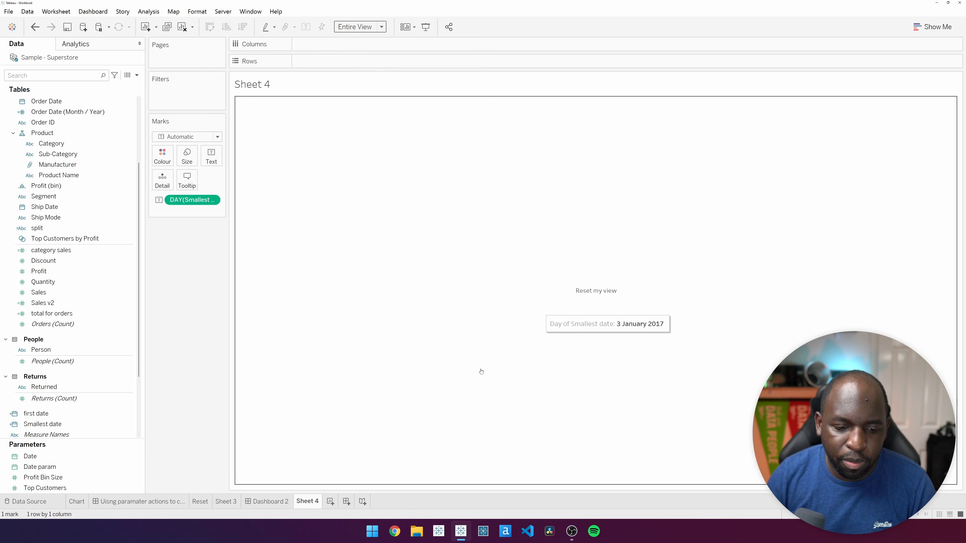
# Add Sheet 4 to Dashboard 2 as a floating object over the sales chart and hide its title
pyautogui.click(267, 502)
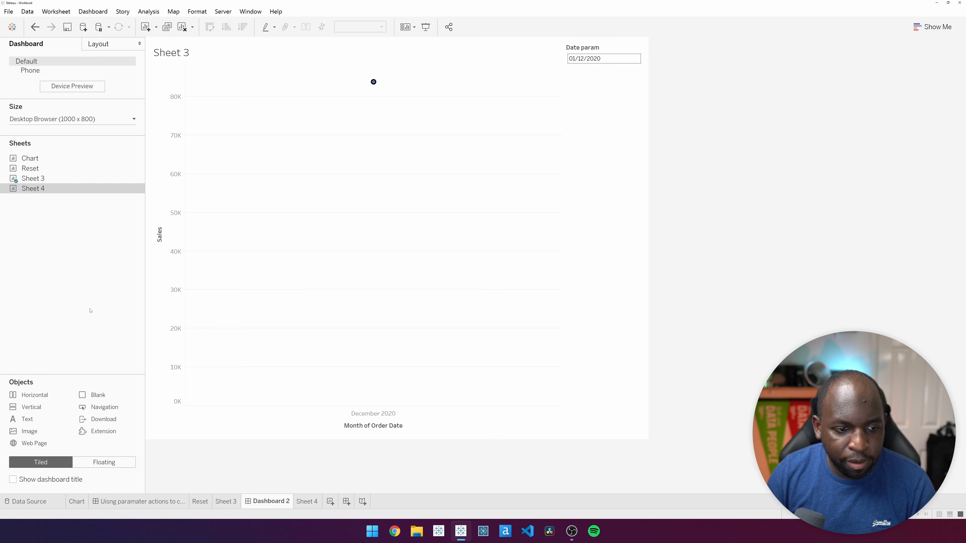
pyautogui.click(103, 462)
pyautogui.moveTo(54, 188); pyautogui.dragTo(405, 303)
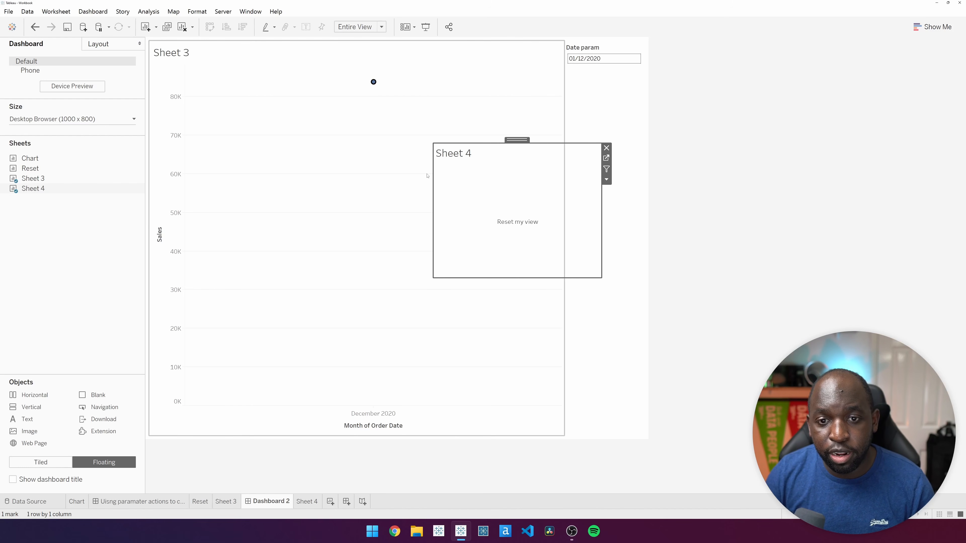
pyautogui.rightClick(456, 153)
pyautogui.click(496, 180)
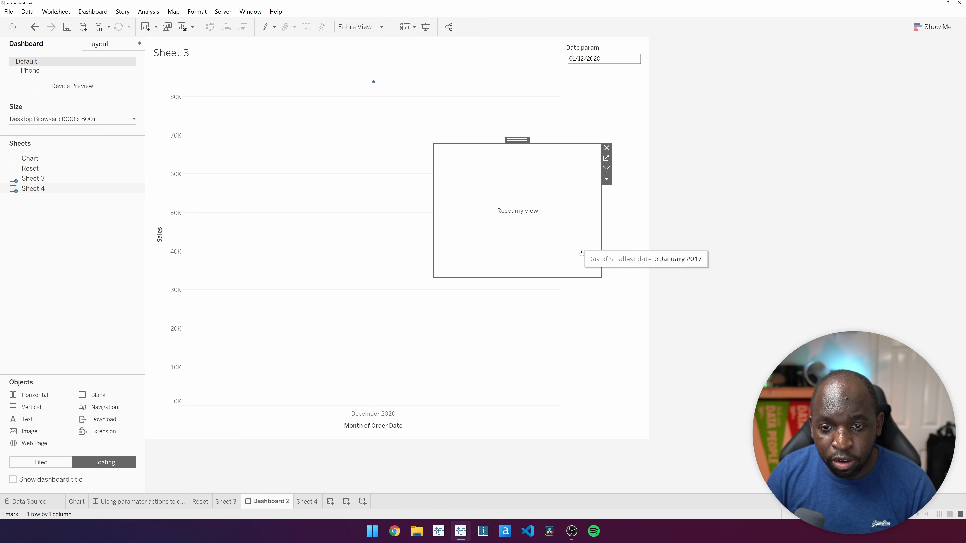
# Shrink the floating Sheet 4 object to about 120 by 46, place it beside the Date param control, and give it a solid dark grey border
pyautogui.moveTo(601, 277); pyautogui.dragTo(496, 170)
pyautogui.moveTo(468, 138); pyautogui.dragTo(520, 41)
pyautogui.click(87, 42)
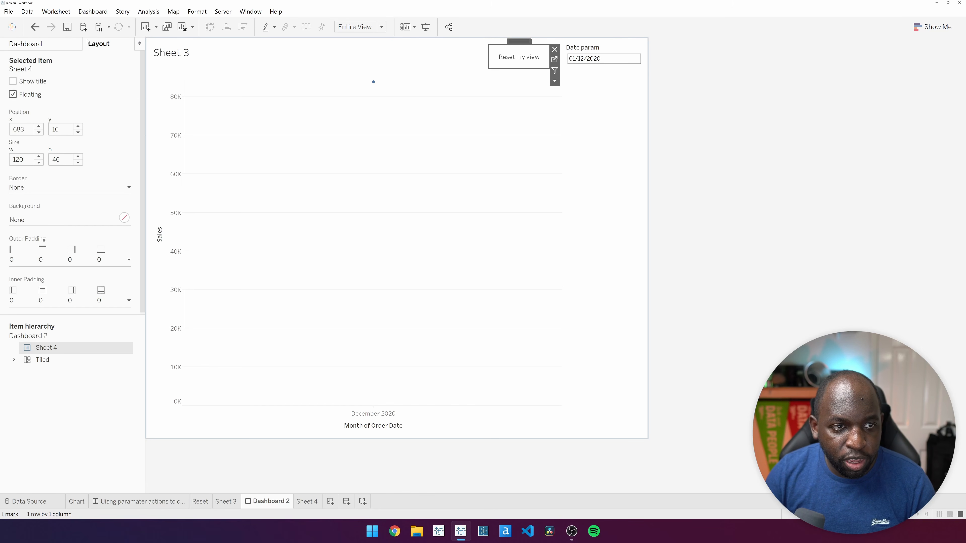
pyautogui.click(68, 188)
pyautogui.click(51, 219)
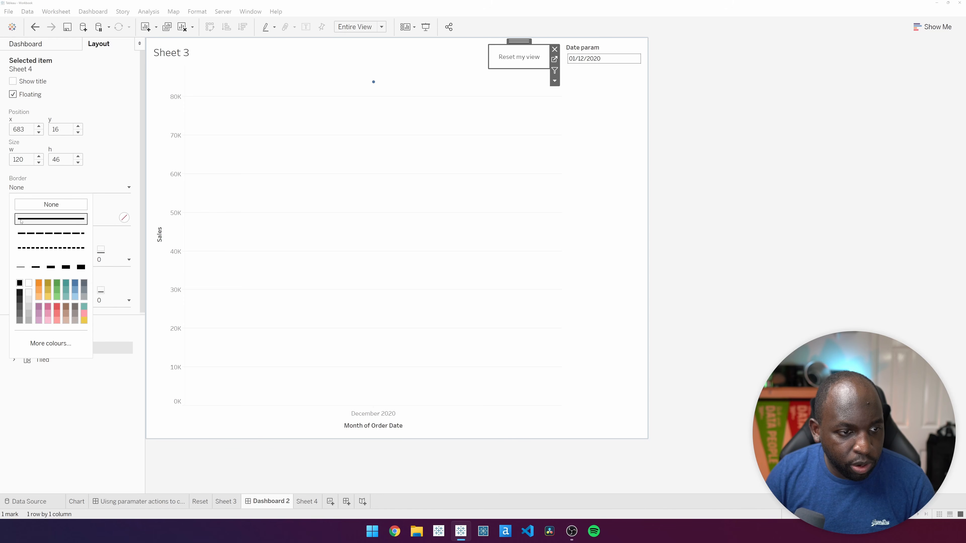
pyautogui.click(20, 306)
pyautogui.click(104, 259)
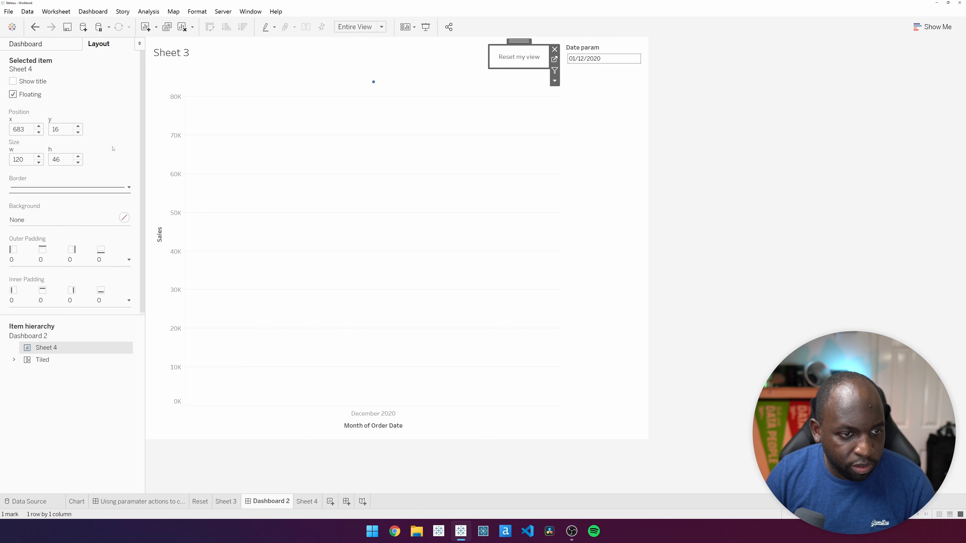
# Set Sheet 4's default worksheet shading to light grey and return to Dashboard 2
pyautogui.click(554, 59)
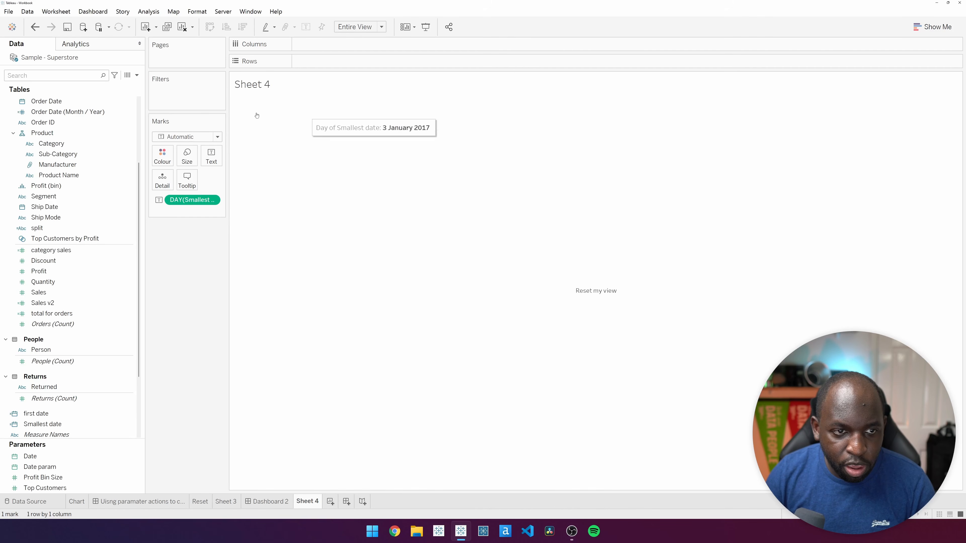
pyautogui.click(67, 11)
pyautogui.click(181, 313)
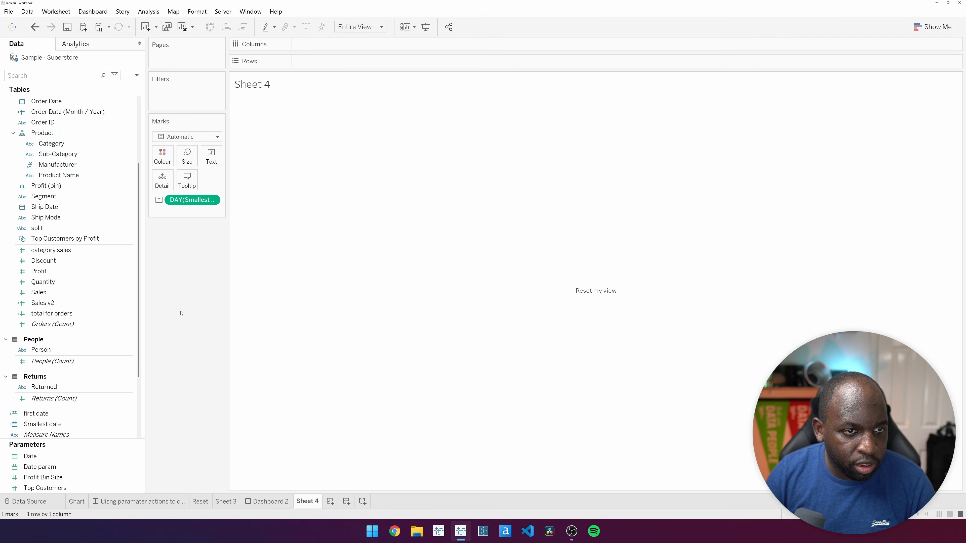
pyautogui.click(196, 11)
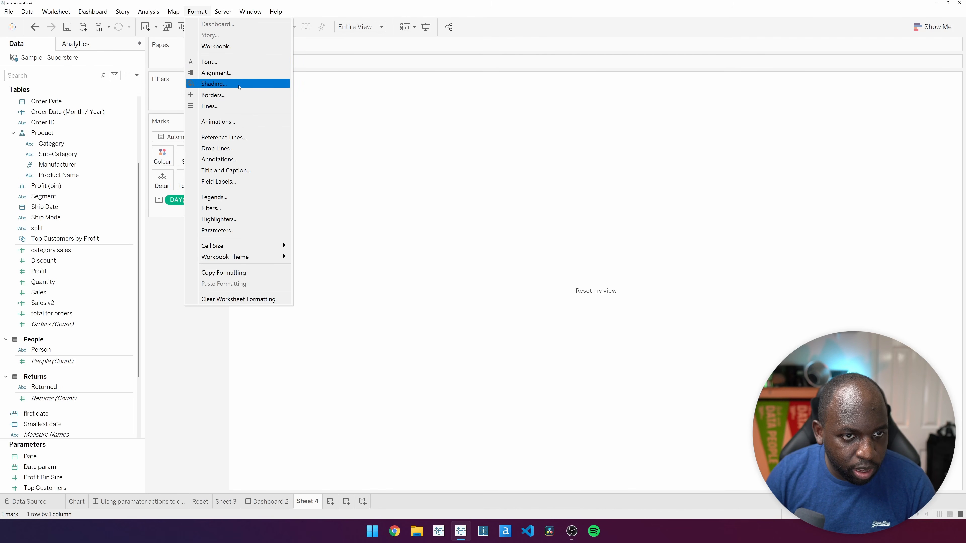
pyautogui.click(228, 84)
pyautogui.click(76, 106)
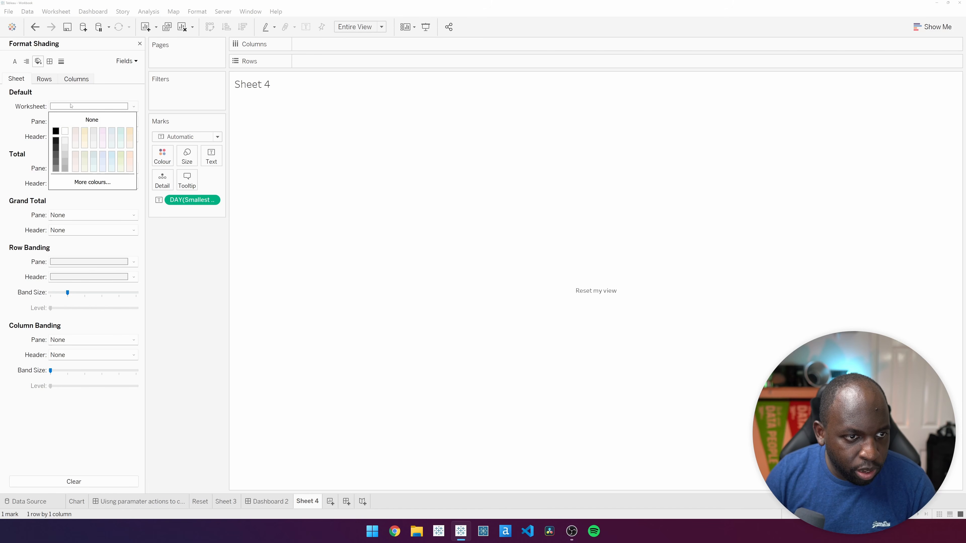
pyautogui.click(65, 141)
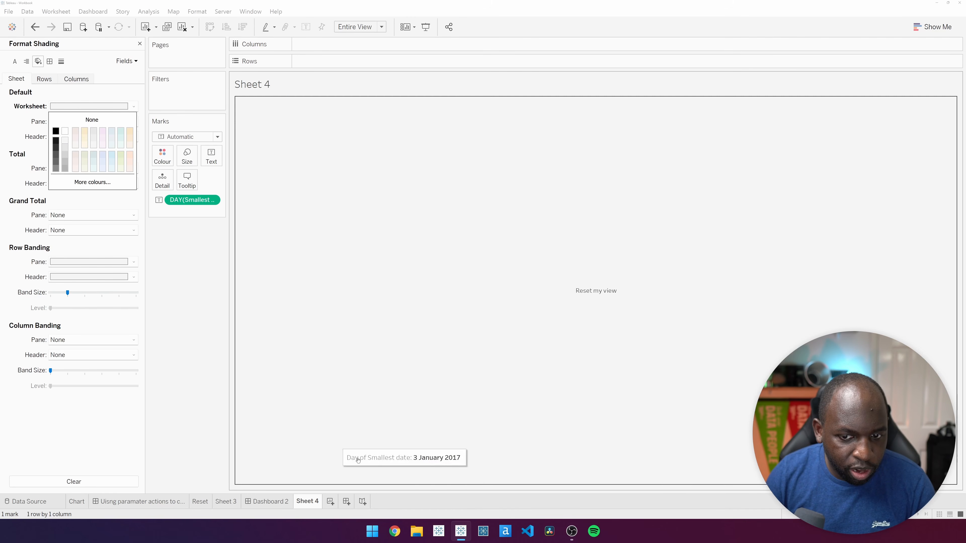
pyautogui.click(259, 502)
pyautogui.click(568, 113)
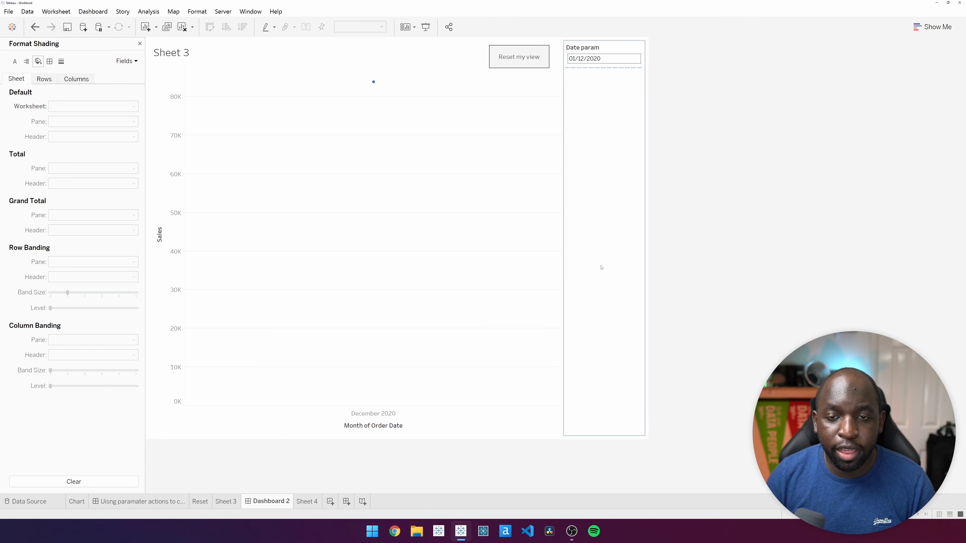
# Start a new parameter action on Dashboard 2 that runs on Select with only Sheet 4 as its source
pyautogui.click(522, 60)
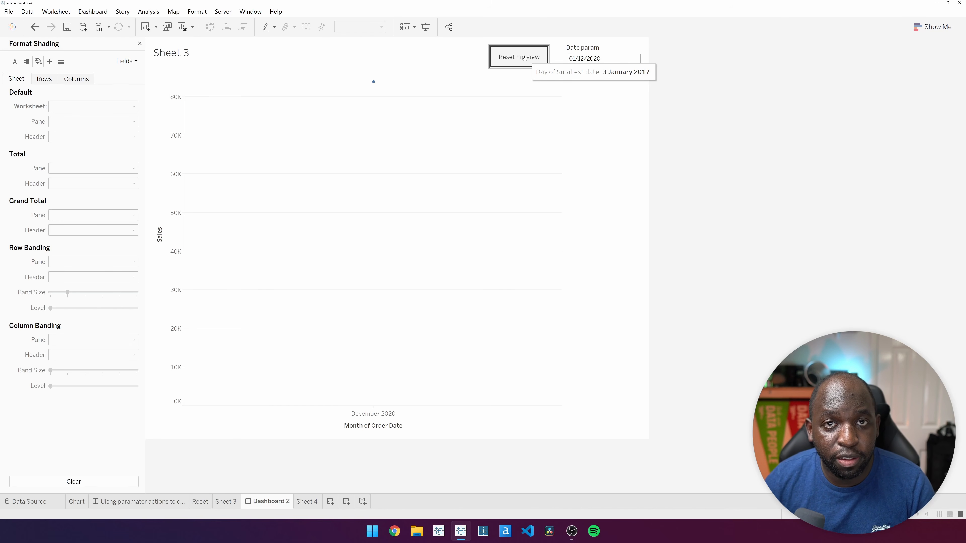
pyautogui.click(523, 57)
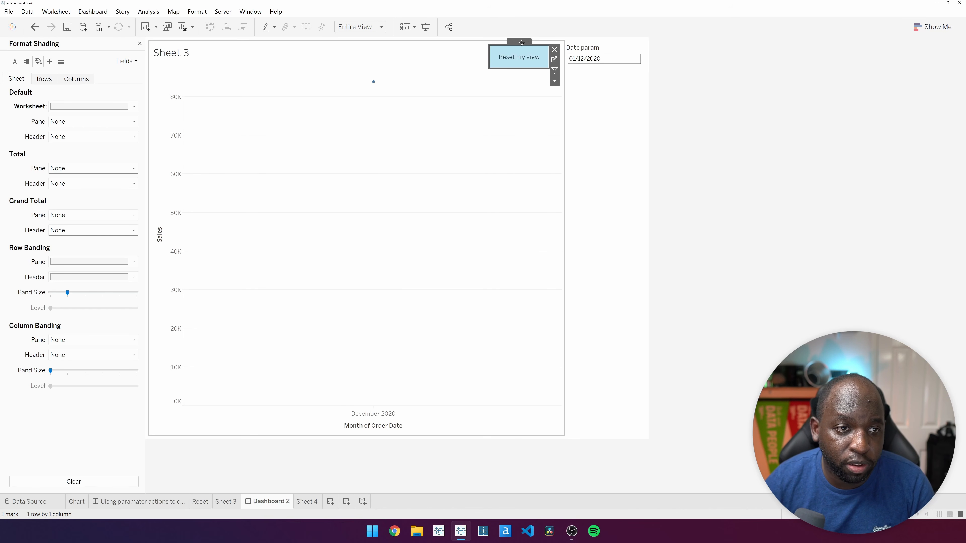
pyautogui.click(82, 11)
pyautogui.click(98, 141)
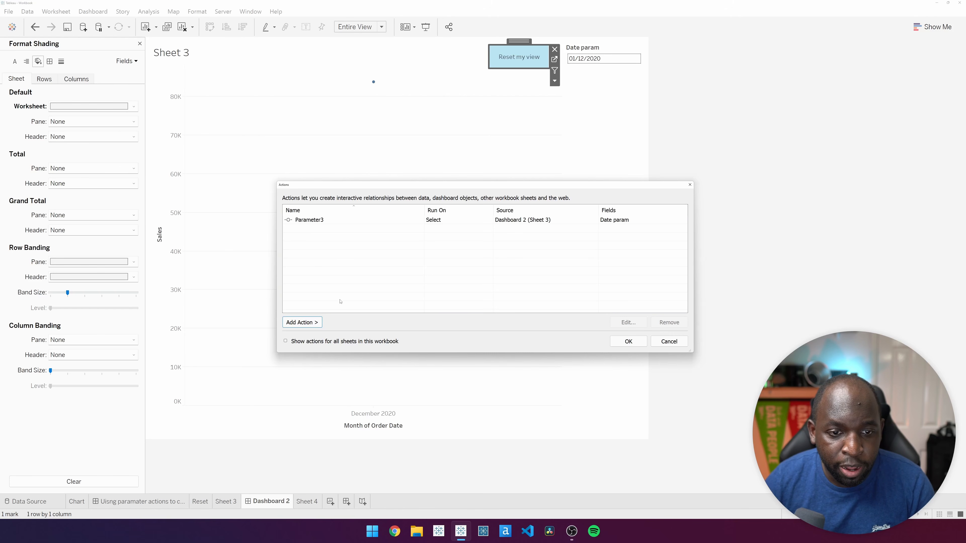
pyautogui.click(302, 322)
pyautogui.click(369, 369)
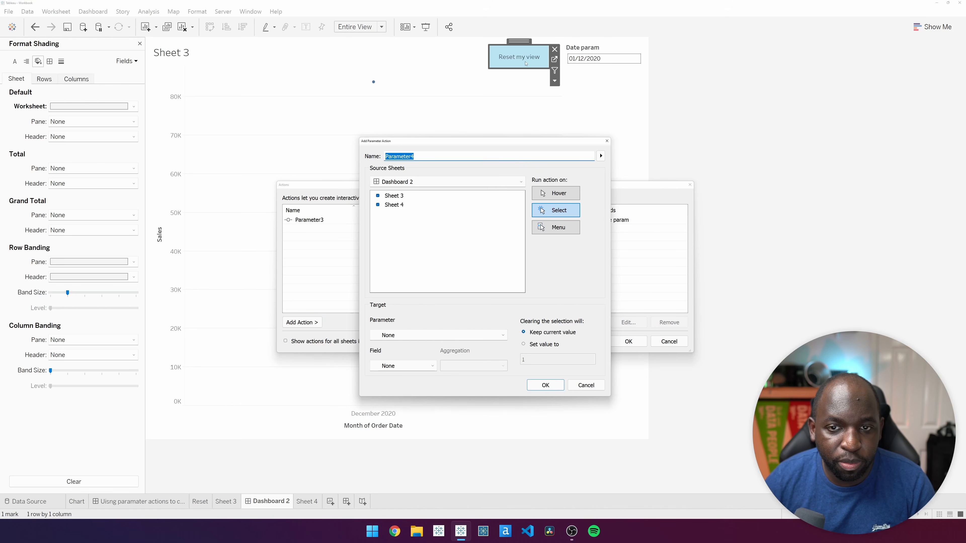
pyautogui.click(378, 195)
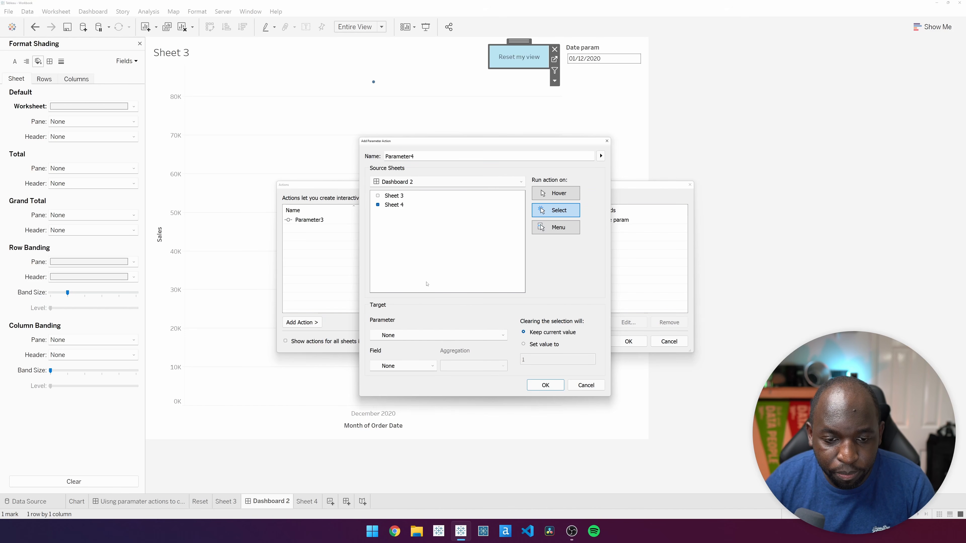
# Target the action at Date param using the DAY(Smallest date) field without aggregation, and save it
pyautogui.click(409, 335)
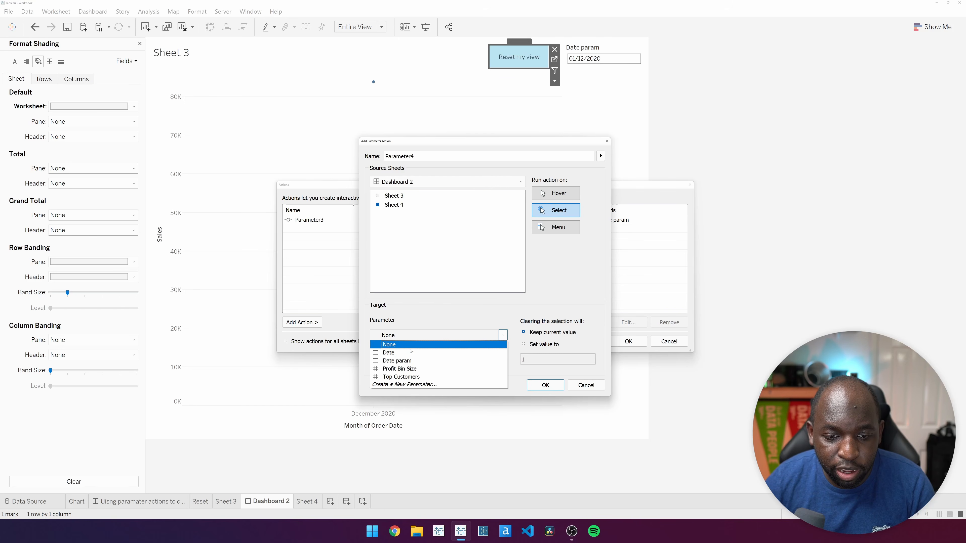
pyautogui.click(414, 360)
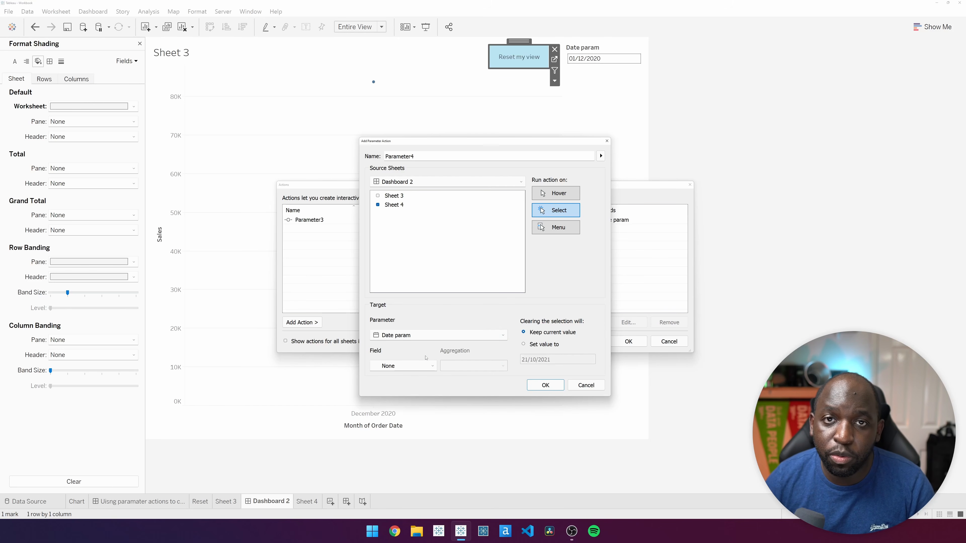
pyautogui.click(422, 367)
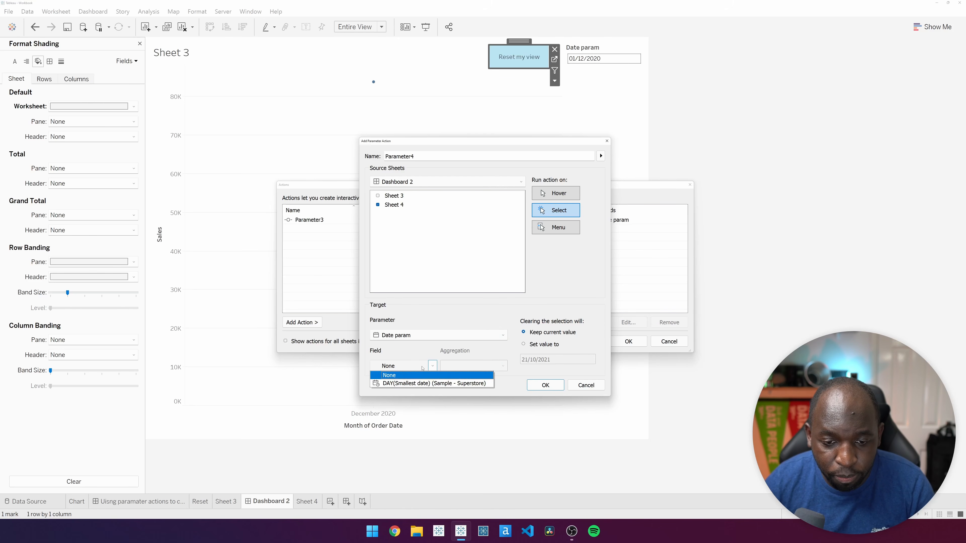
pyautogui.click(434, 383)
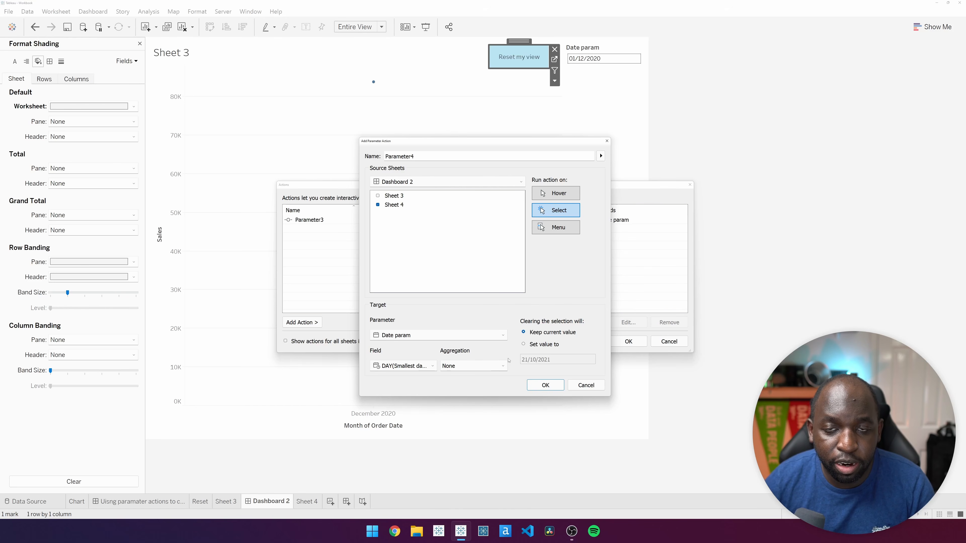
pyautogui.click(553, 388)
pyautogui.click(628, 342)
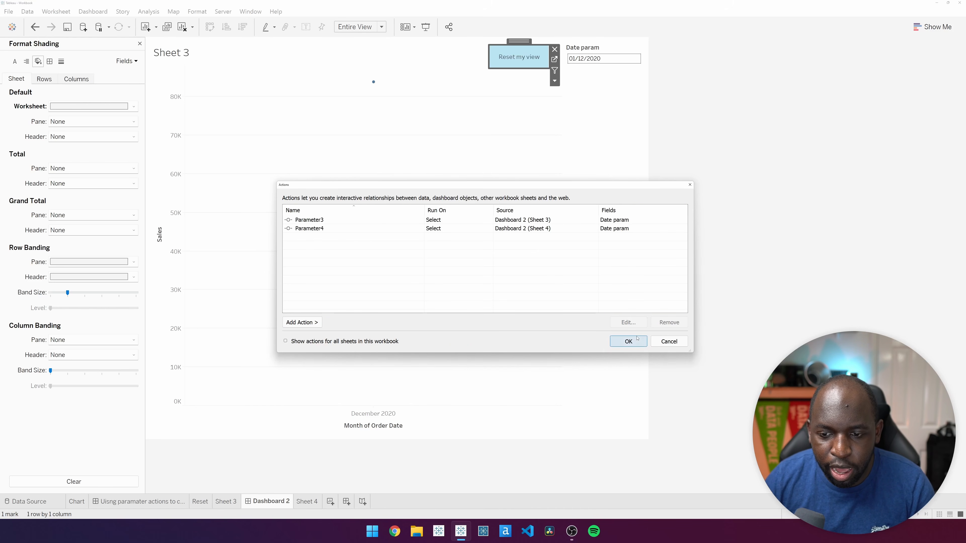
# Try the new action by selecting and deselecting the "Reset my view" mark on Dashboard 2 several times
pyautogui.click(513, 58)
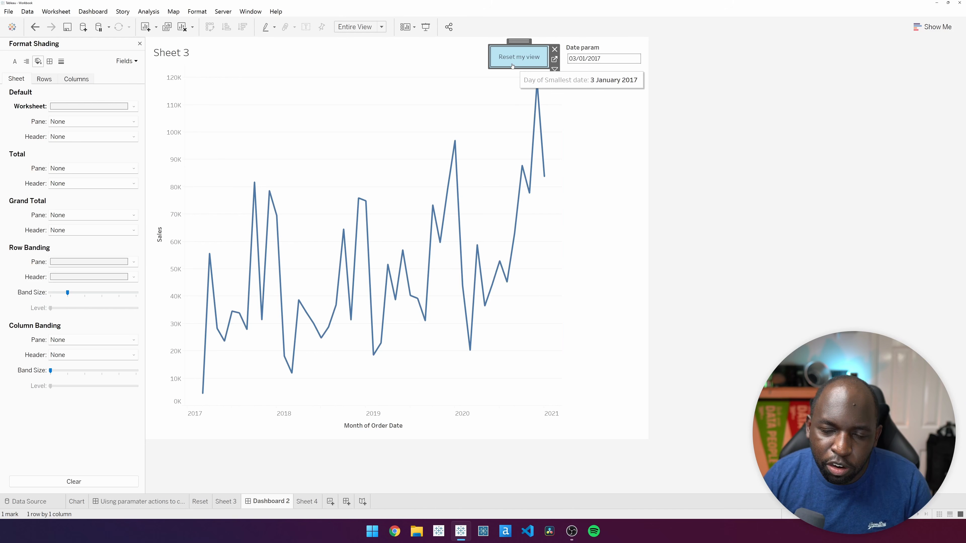
pyautogui.click(511, 63)
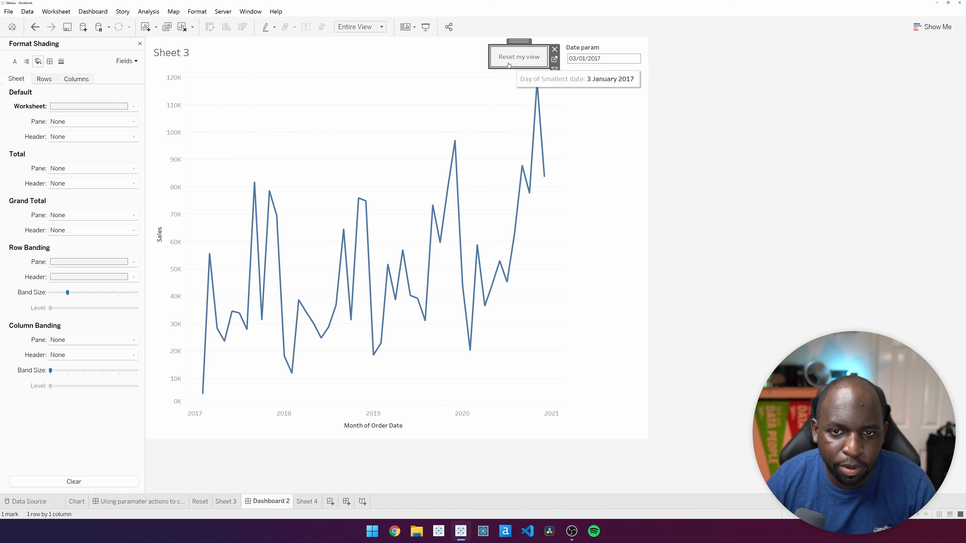
pyautogui.click(512, 89)
pyautogui.click(528, 65)
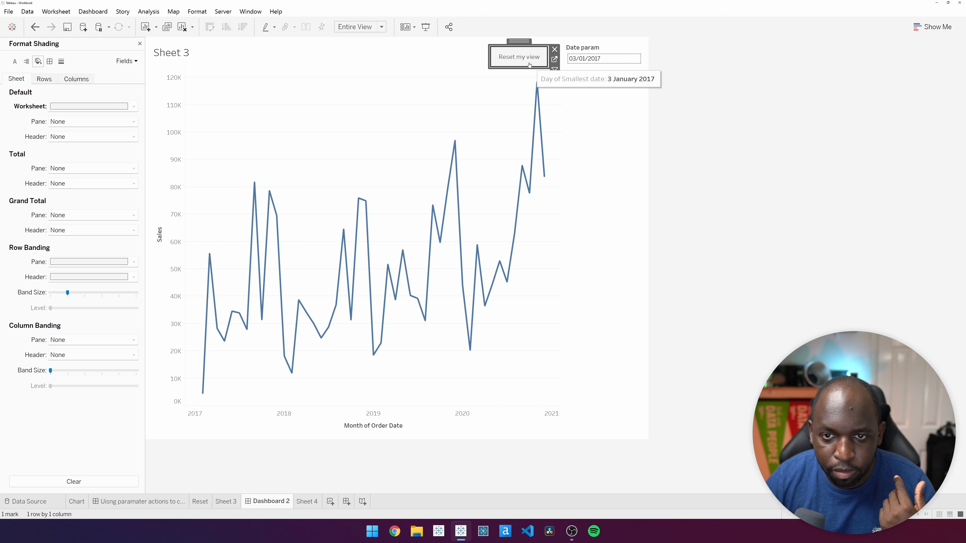
pyautogui.click(530, 65)
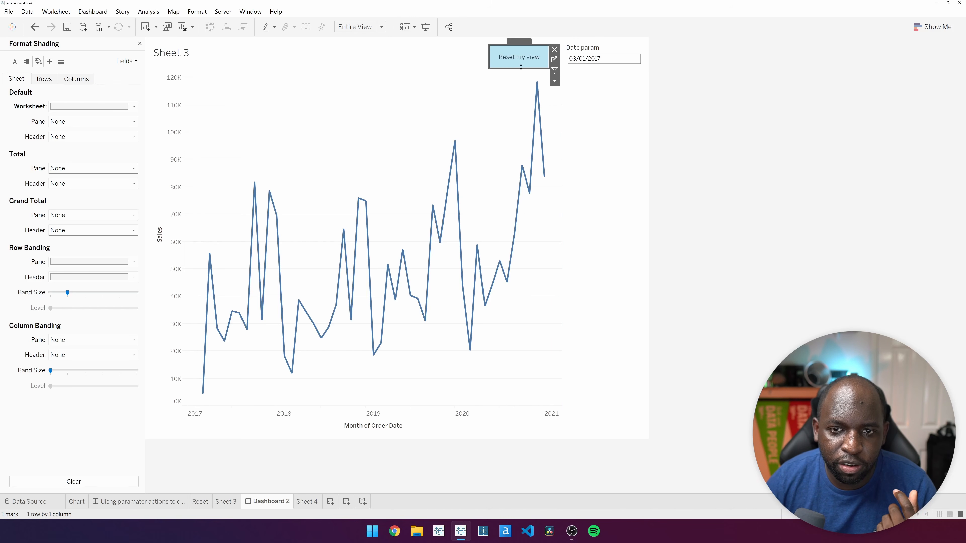
pyautogui.click(530, 62)
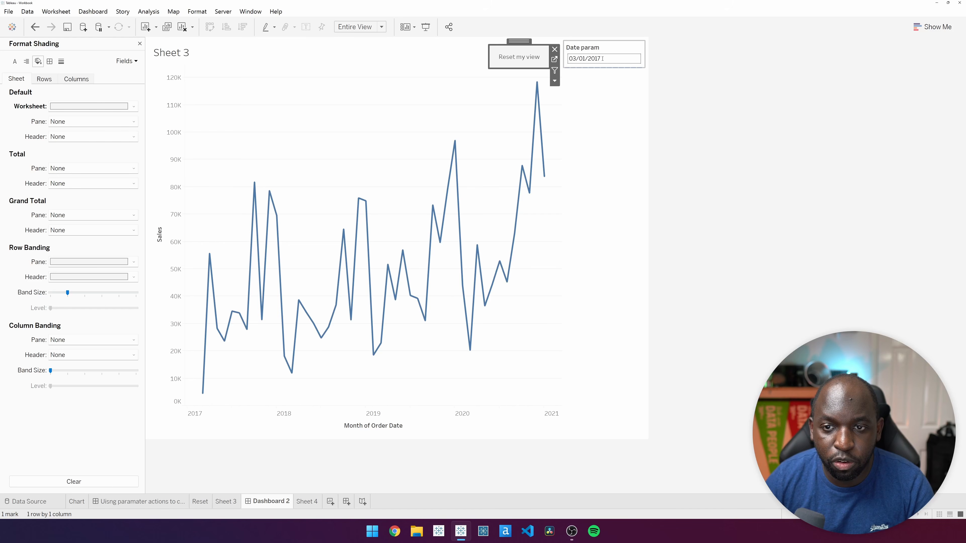
# Test both actions by picking the November 2018, December 2019 and September 2020 points on the sales chart, then resetting the view
pyautogui.click(358, 198)
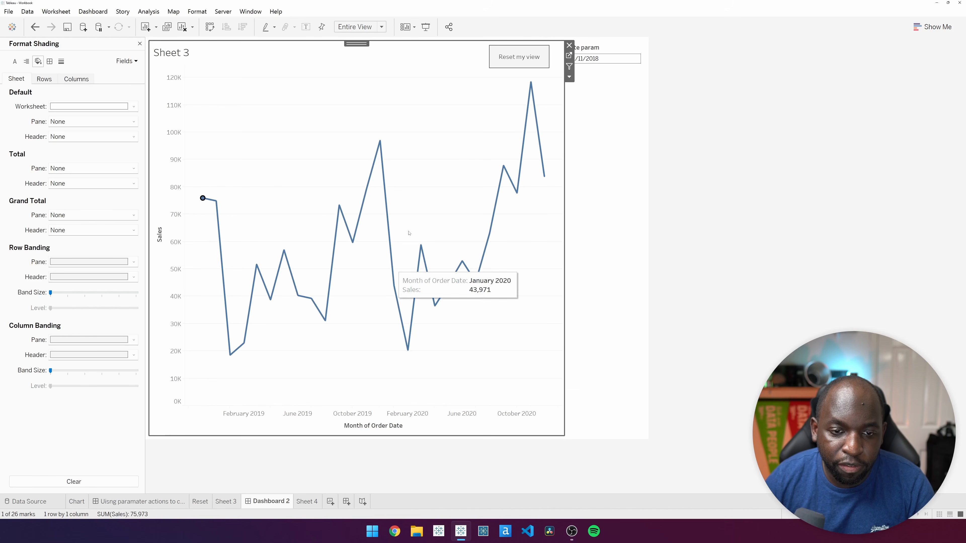
pyautogui.click(381, 145)
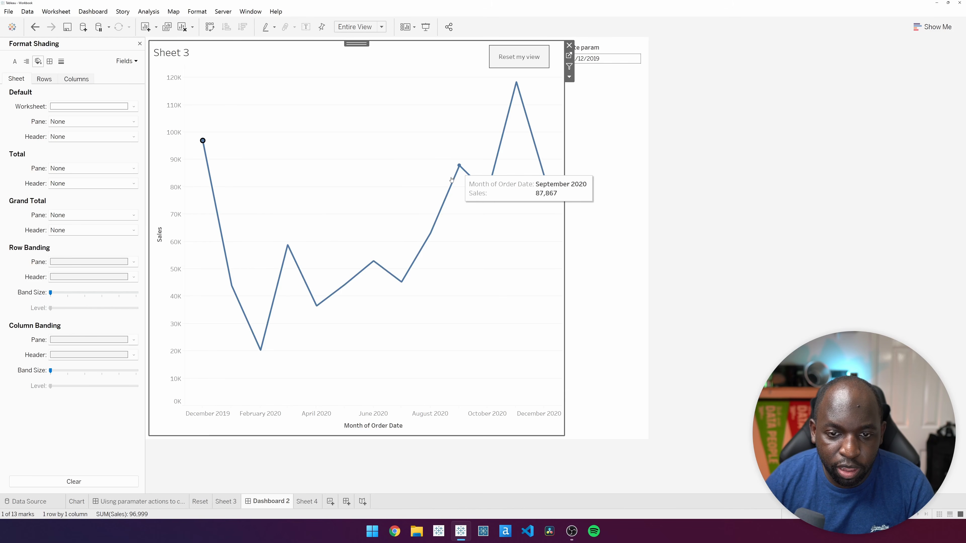
pyautogui.click(459, 166)
pyautogui.click(519, 56)
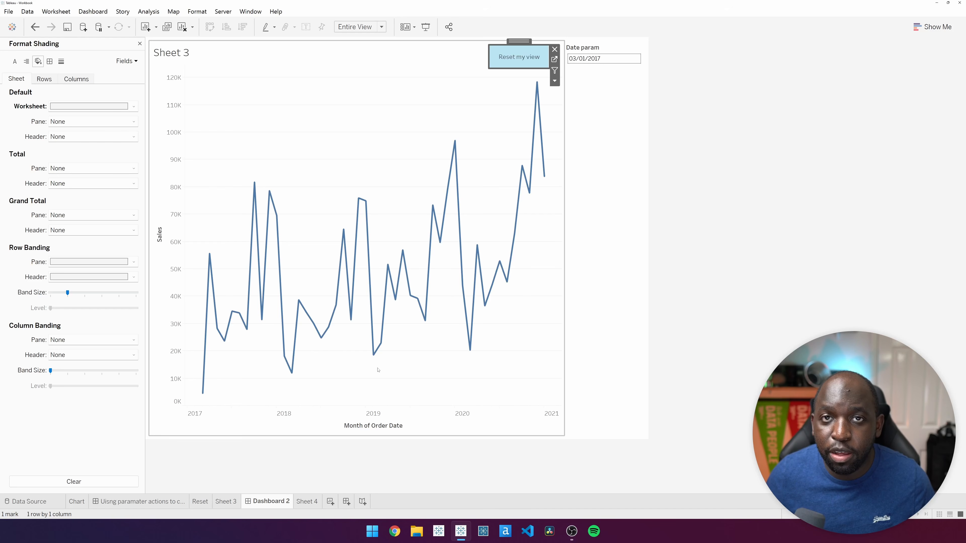
# Remove the Date param control from Dashboard 2 and move the "Reset my view" object to the chart's upper-right corner, at about x 865, y 13
pyautogui.click(609, 47)
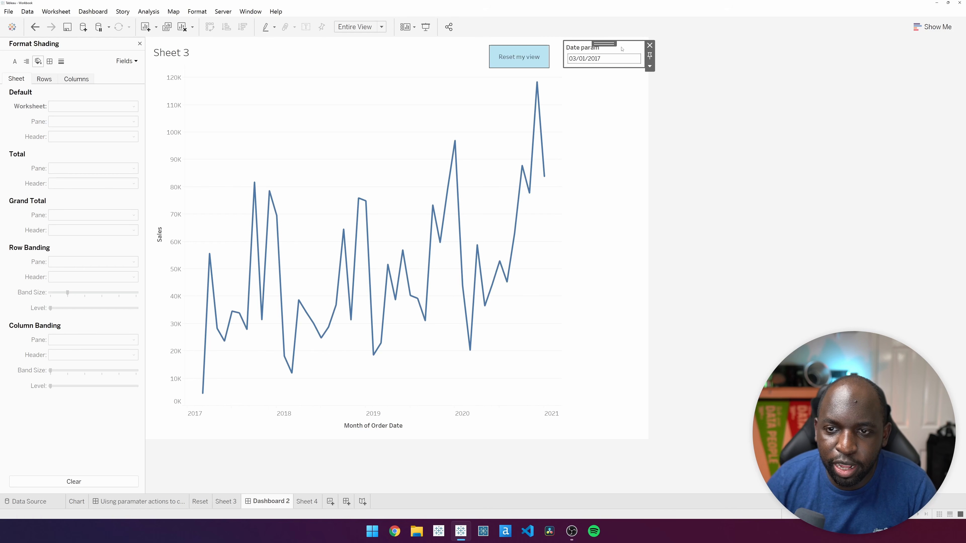
pyautogui.click(650, 45)
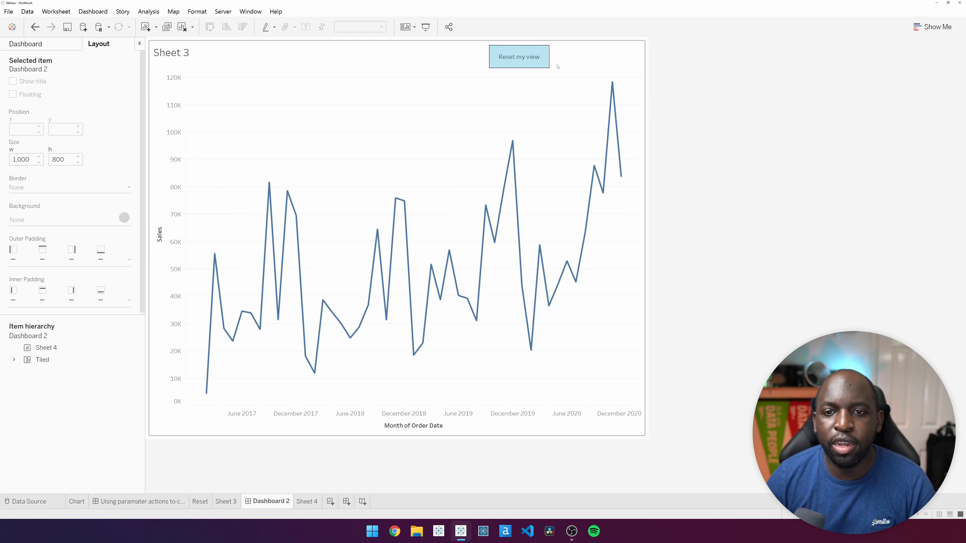
pyautogui.click(525, 56)
pyautogui.moveTo(526, 39); pyautogui.dragTo(617, 39)
pyautogui.click(746, 136)
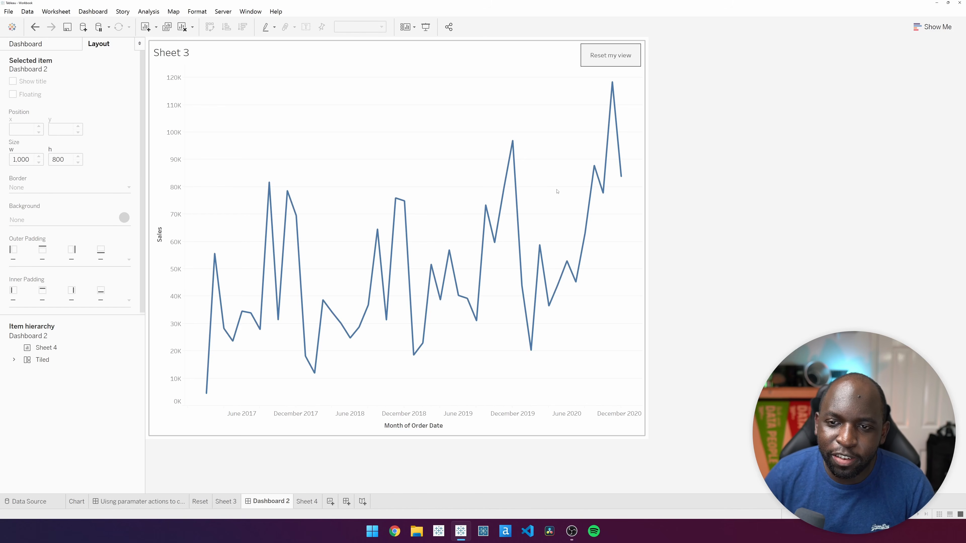
# Open Sheet 4 from the dashboard, review its "Reset my view" text label, and check that selecting the empty area picks the mark
pyautogui.click(624, 56)
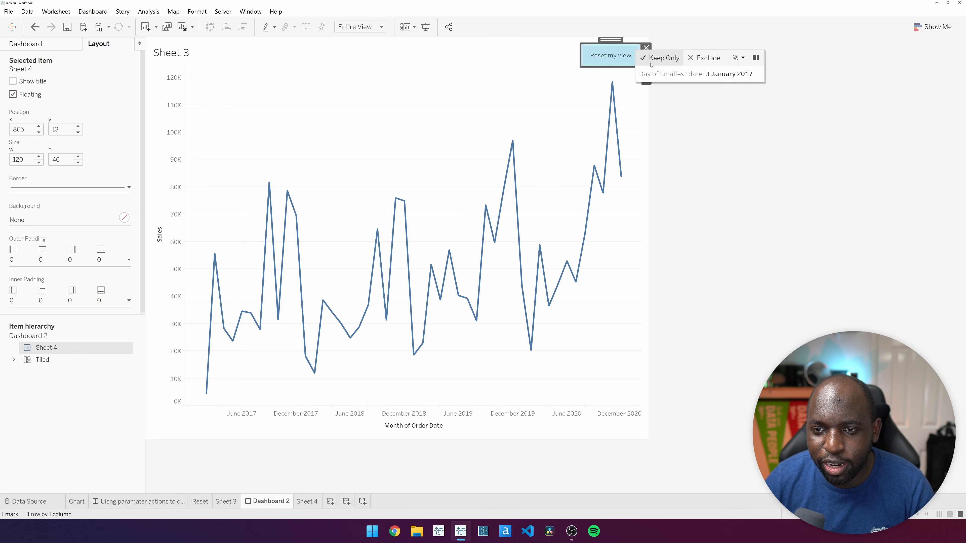
pyautogui.click(646, 58)
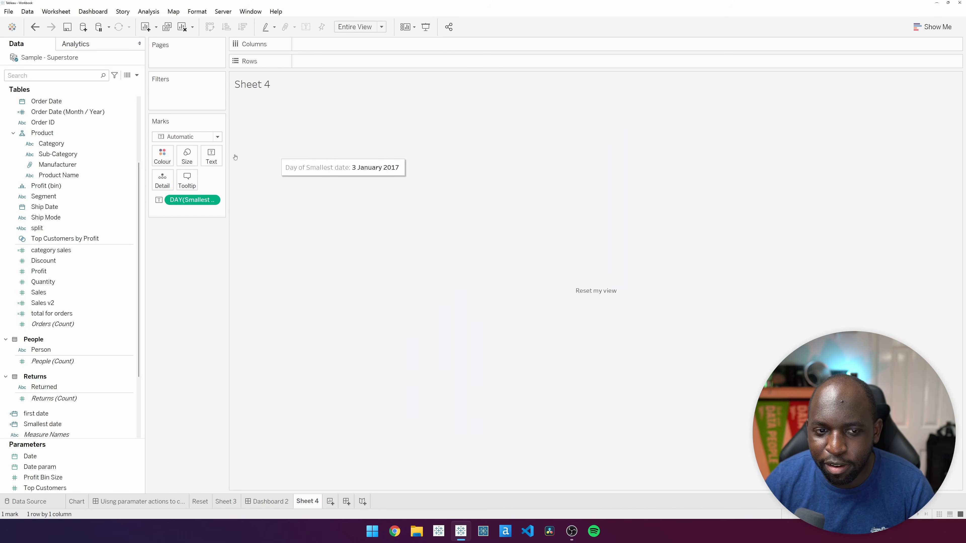
pyautogui.click(211, 155)
pyautogui.click(298, 178)
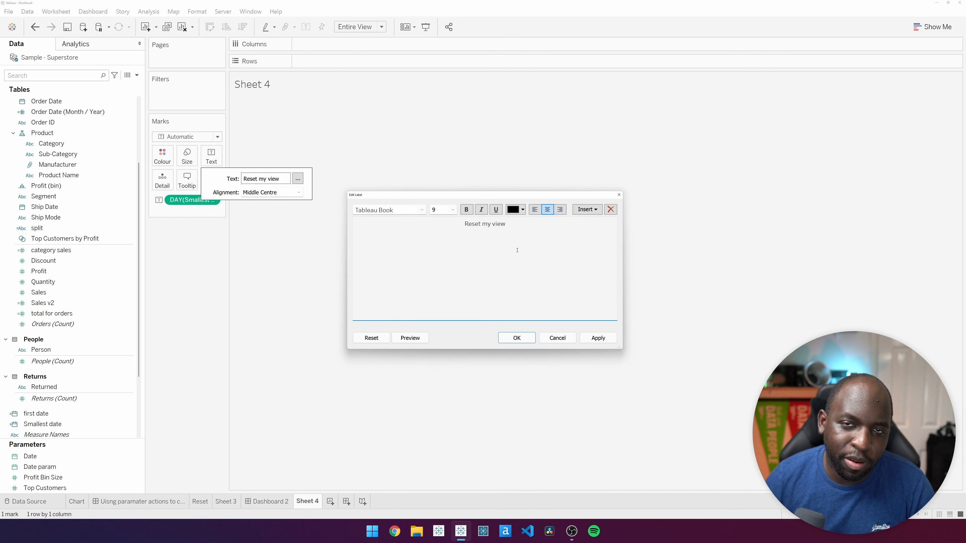
pyautogui.click(517, 338)
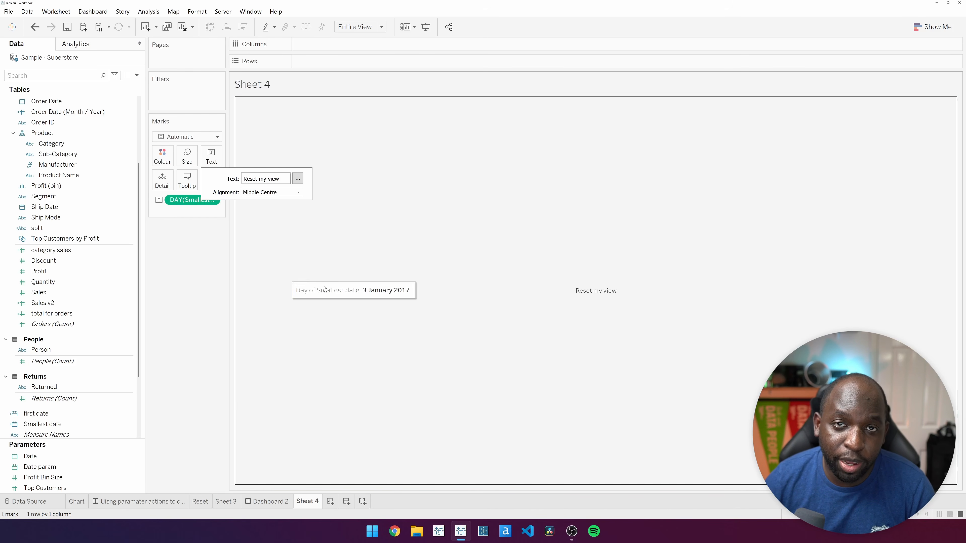
pyautogui.click(327, 288)
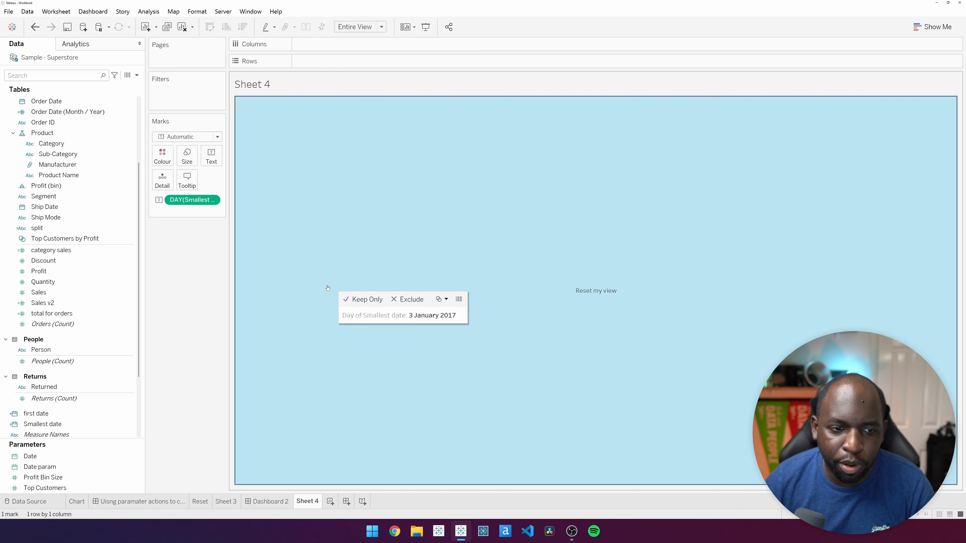
# Turn off the tooltips for the "Reset my view" mark on Sheet 4
pyautogui.click(328, 270)
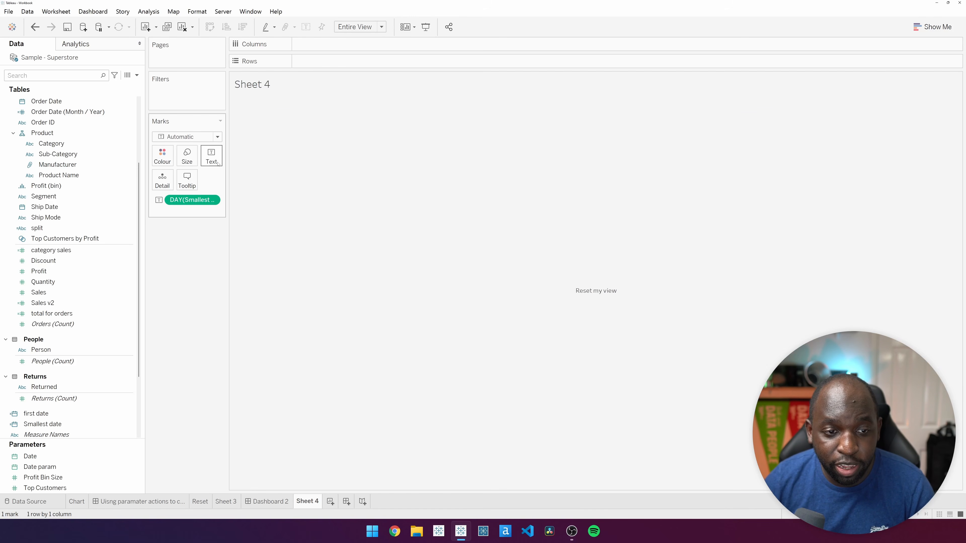
pyautogui.click(211, 156)
pyautogui.click(341, 209)
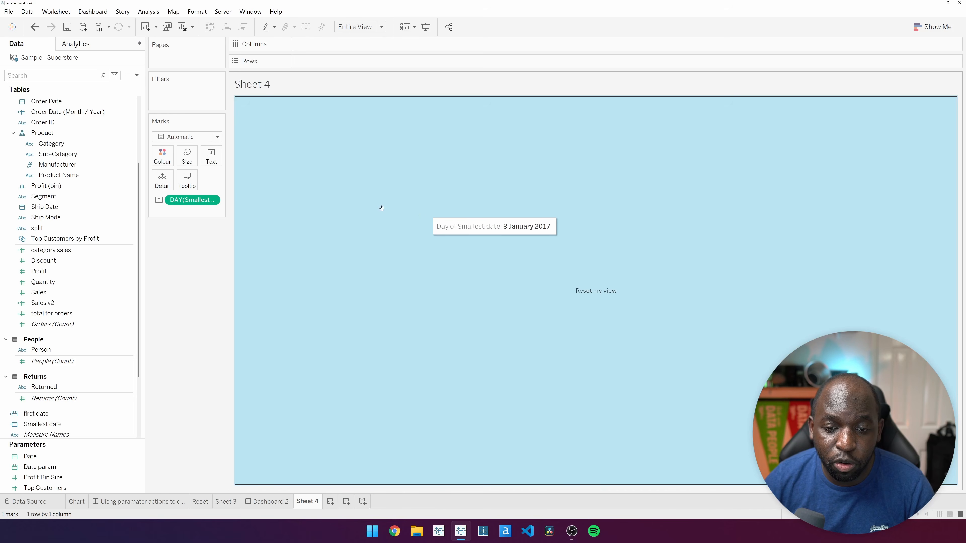
pyautogui.click(187, 180)
pyautogui.click(375, 314)
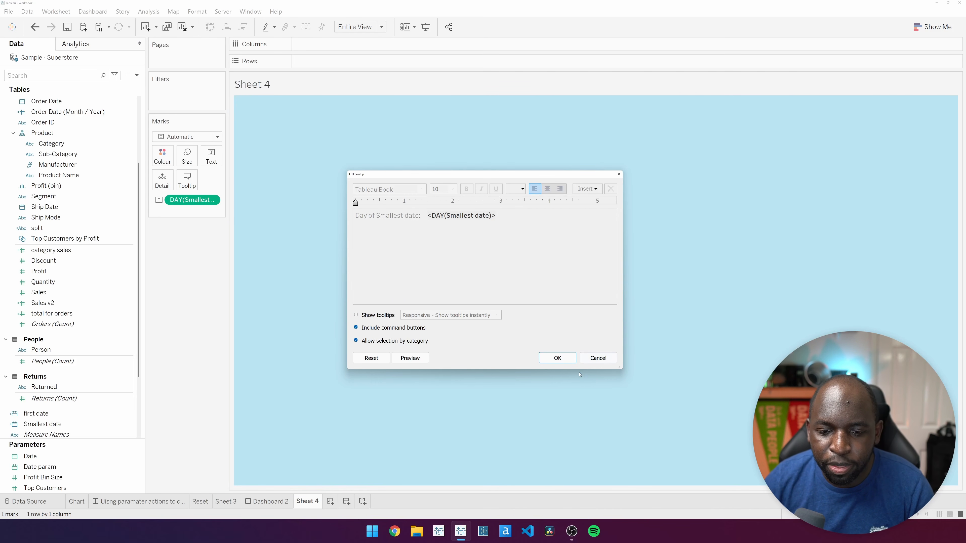
pyautogui.click(571, 359)
# Test the "Reset my view" mark on Dashboard 2, picking the November 2018 point on the sales chart and resetting the view
pyautogui.click(271, 501)
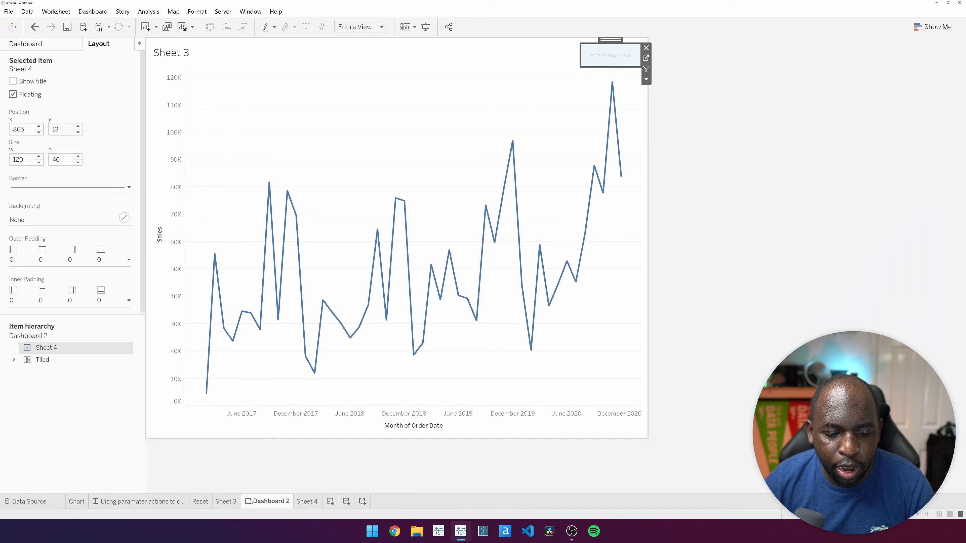
pyautogui.click(611, 57)
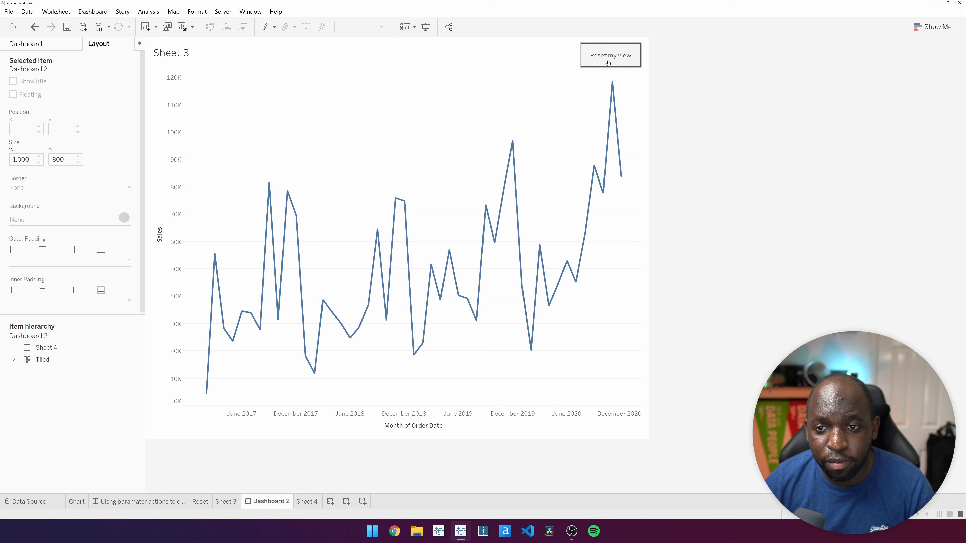
pyautogui.click(608, 63)
pyautogui.click(395, 198)
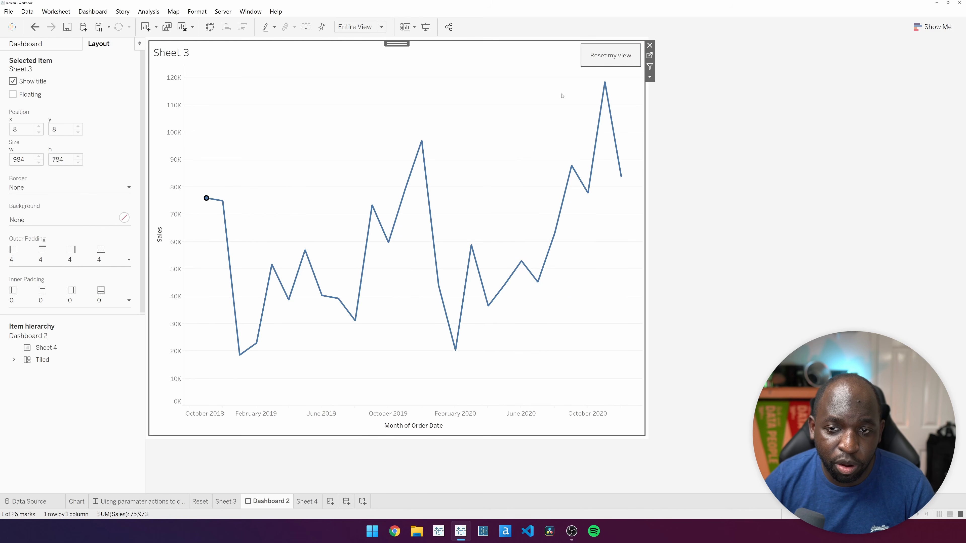
pyautogui.click(629, 60)
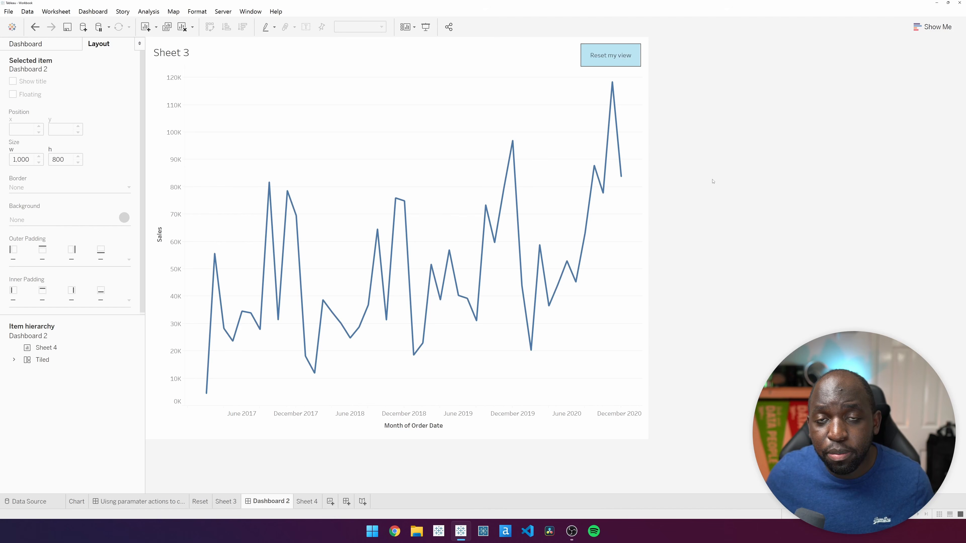